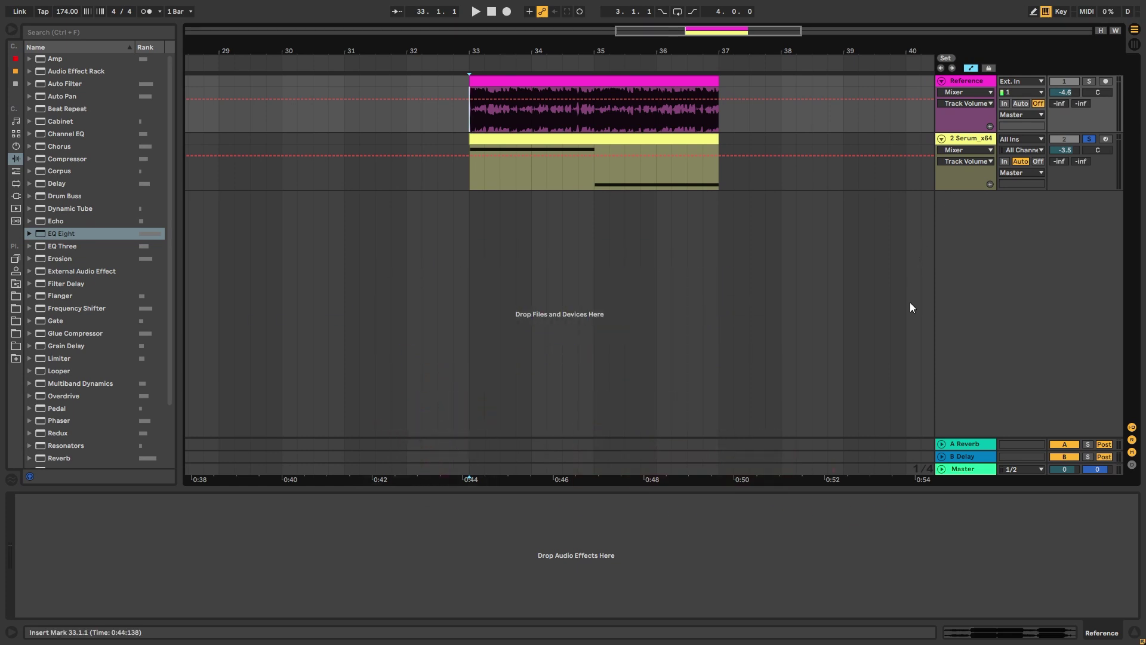
Solo the Reference track and play its clip twice from bar 33 to hear the original bass.
click(1089, 81)
key(space)
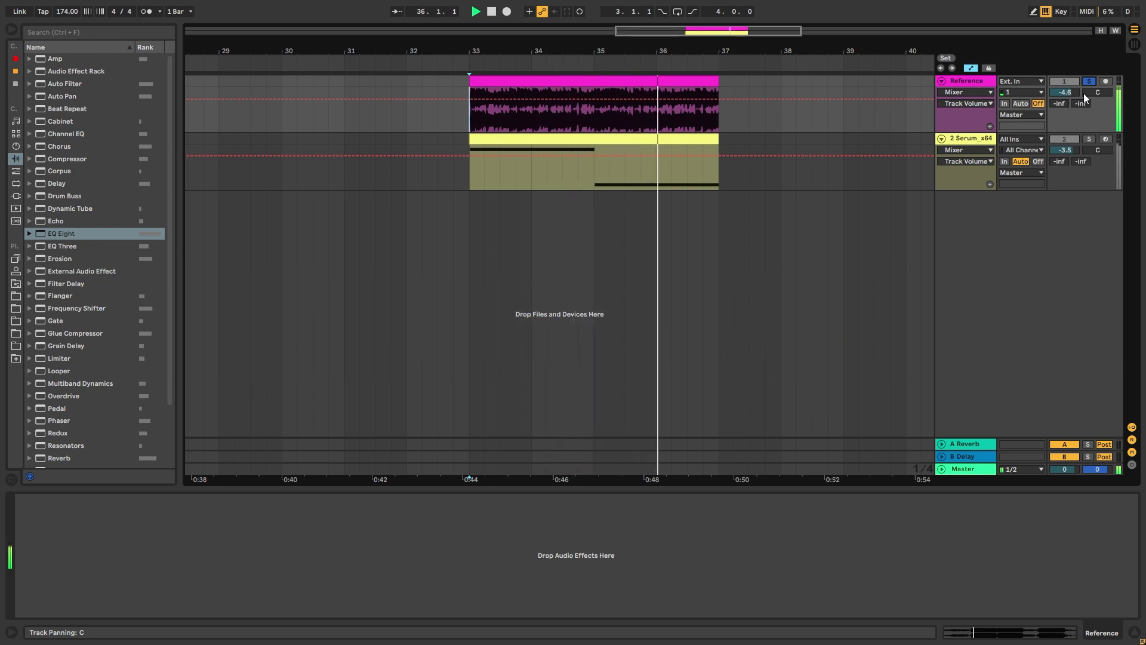
key(space)
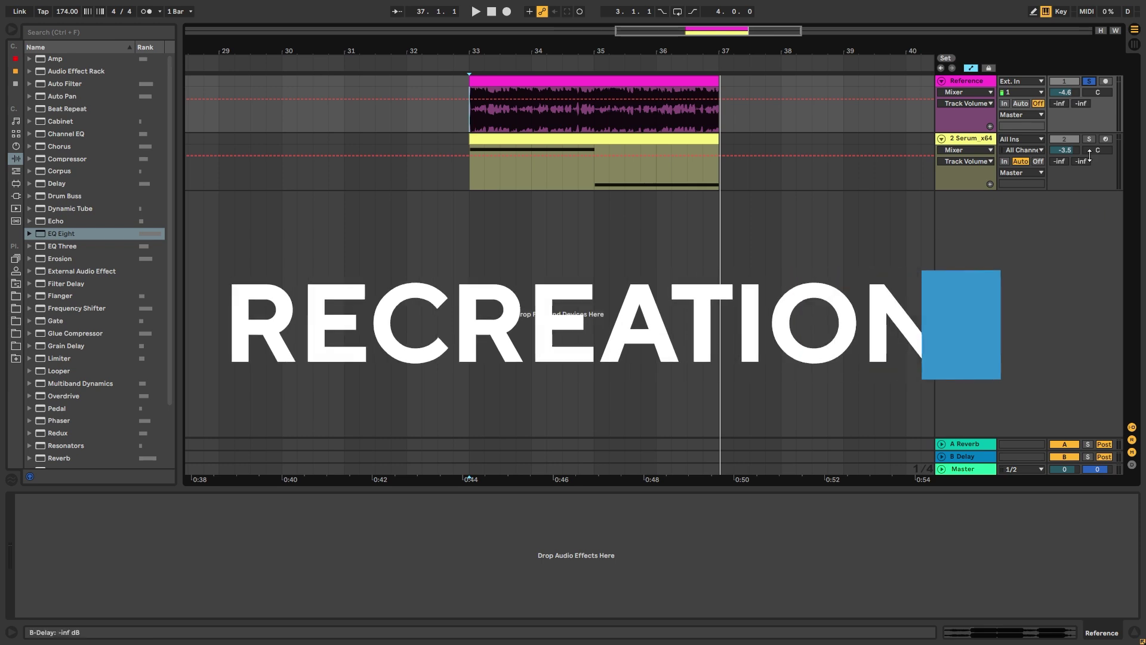
key(space)
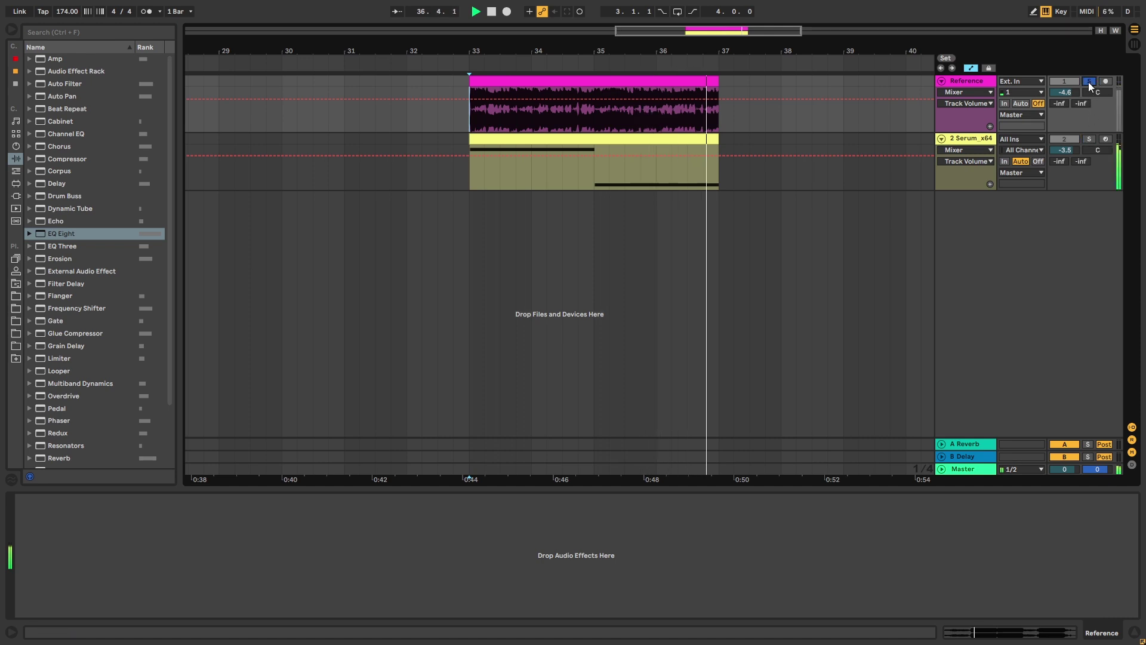
key(space)
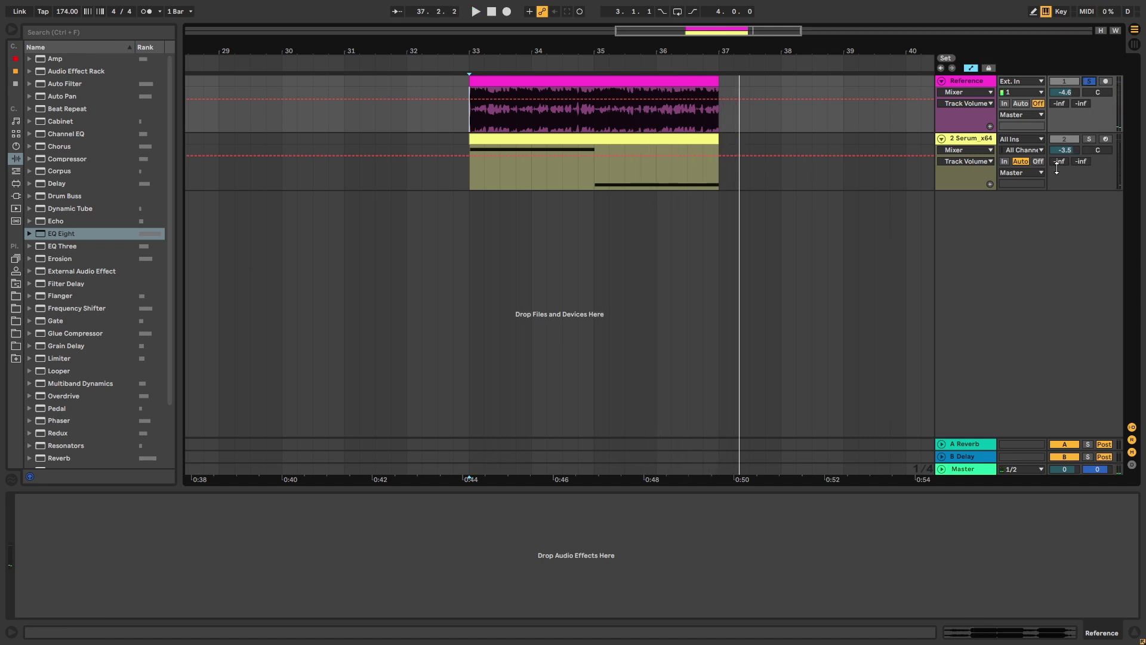
Select the Serum_x64 track to reveal Serum's editor with the default Init saw patch.
click(958, 184)
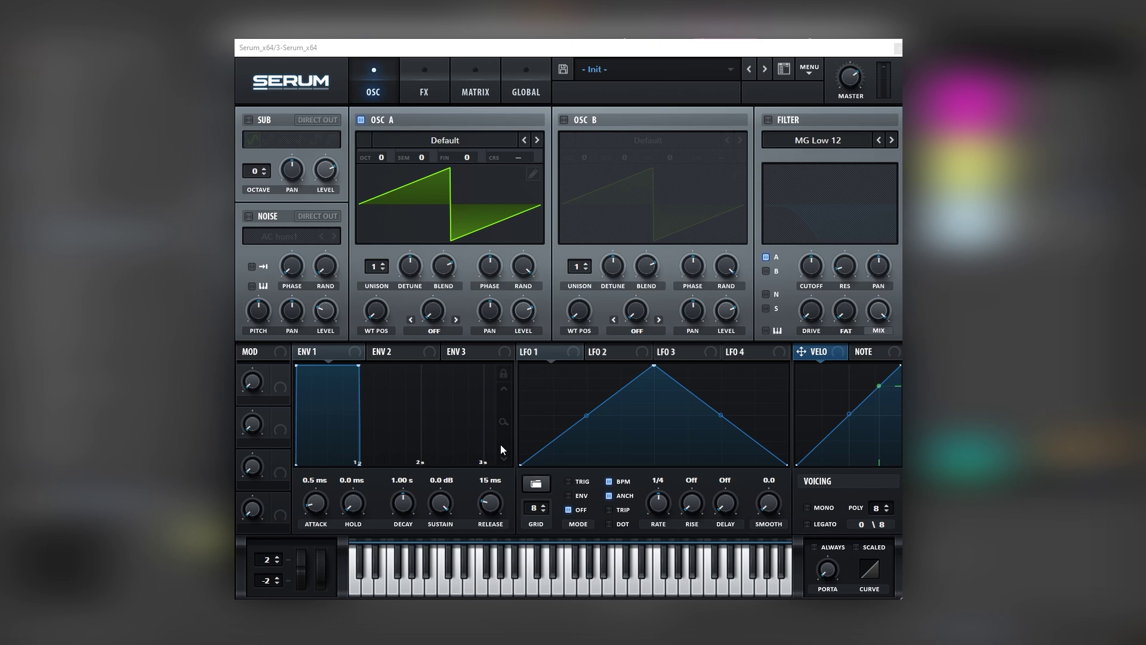
Enable the MG Low 24 filter at about 135 Hz cutoff and give Osc A 8 unison voices.
click(768, 120)
drag(810, 266, 802, 295)
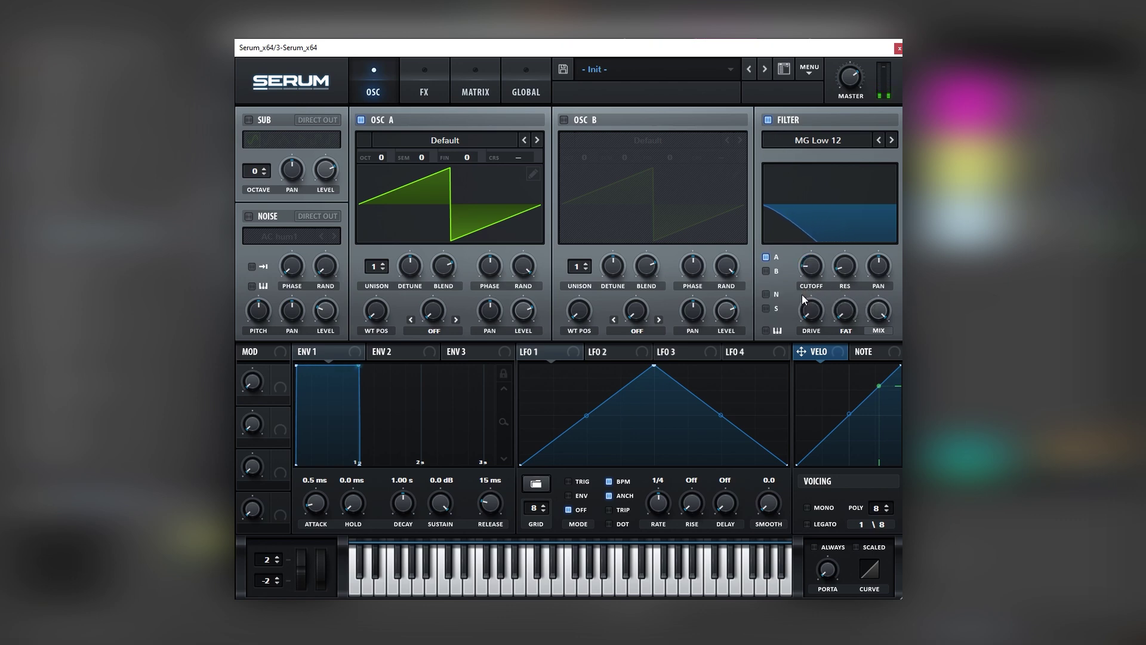
click(892, 141)
mouse_move(811, 266)
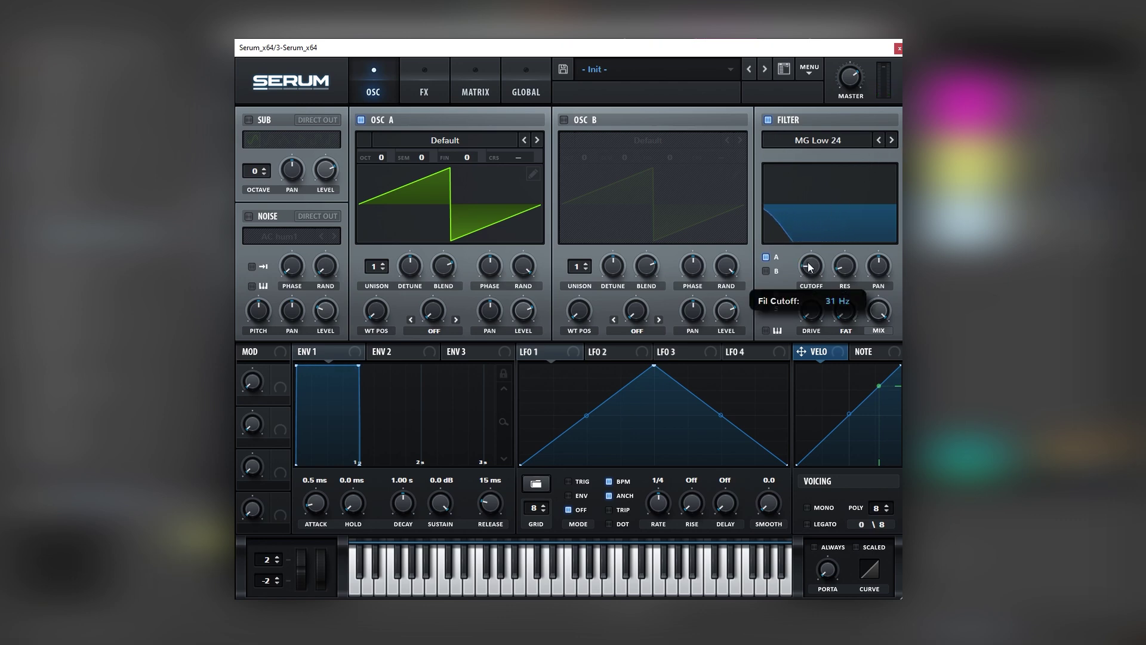
mouse_move(810, 267)
mouse_down()
mouse_move(815, 233)
mouse_move(811, 244)
mouse_up()
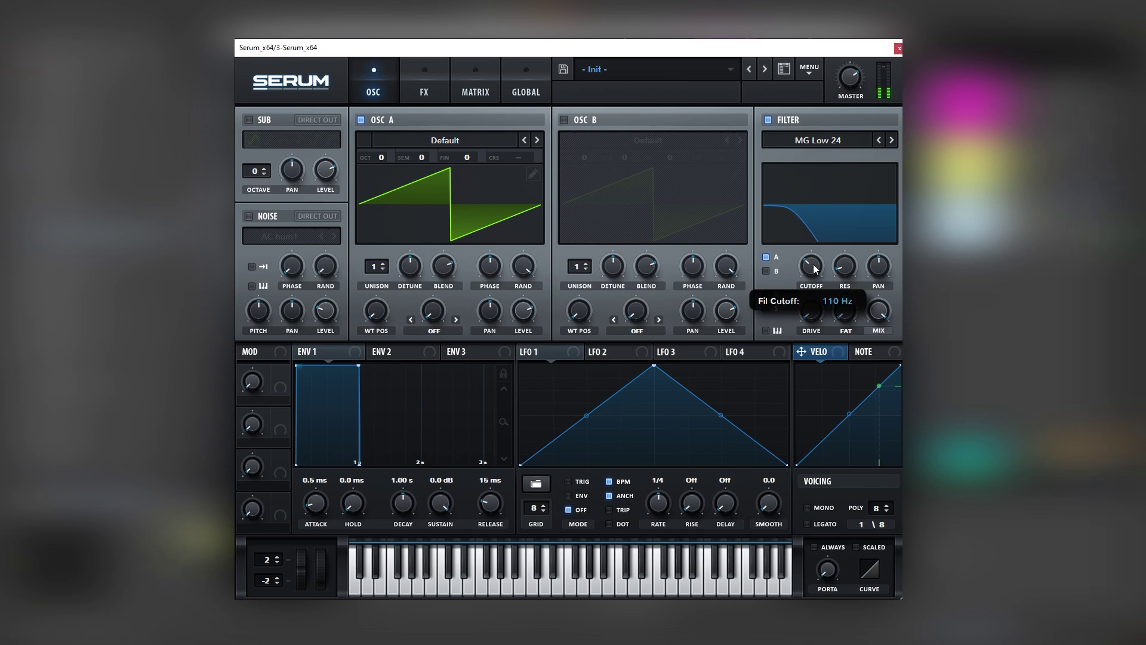
drag(813, 264, 817, 269)
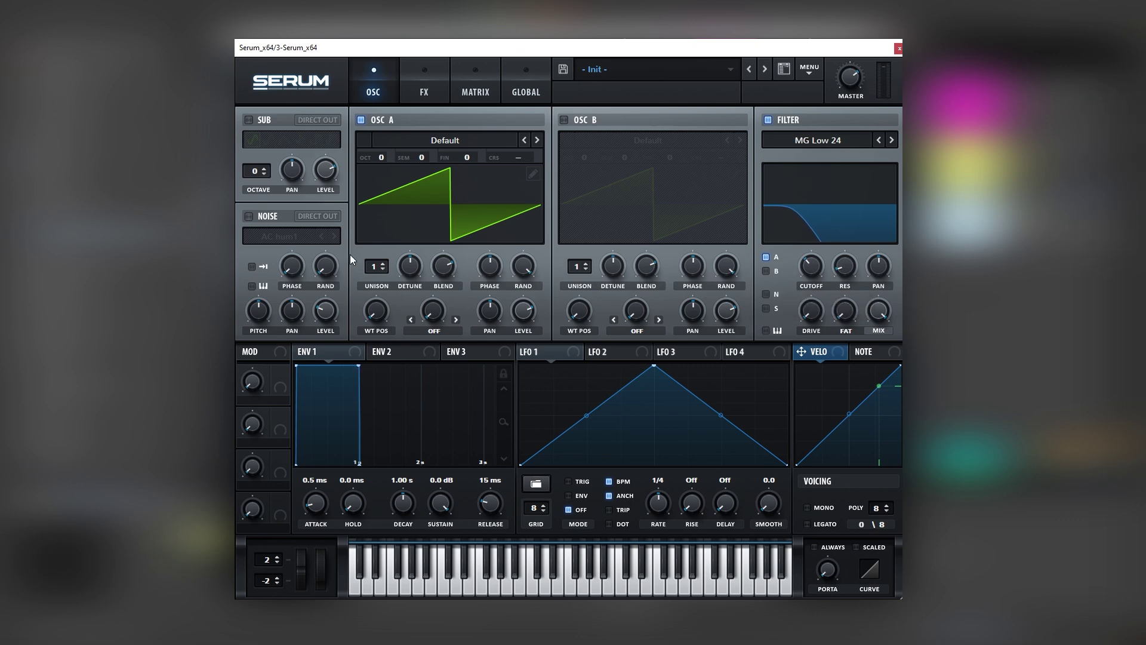
drag(374, 267, 382, 254)
Nudge Osc A's unison detune slightly, enable the sine sub oscillator, and lower its level.
drag(407, 272, 407, 274)
click(265, 121)
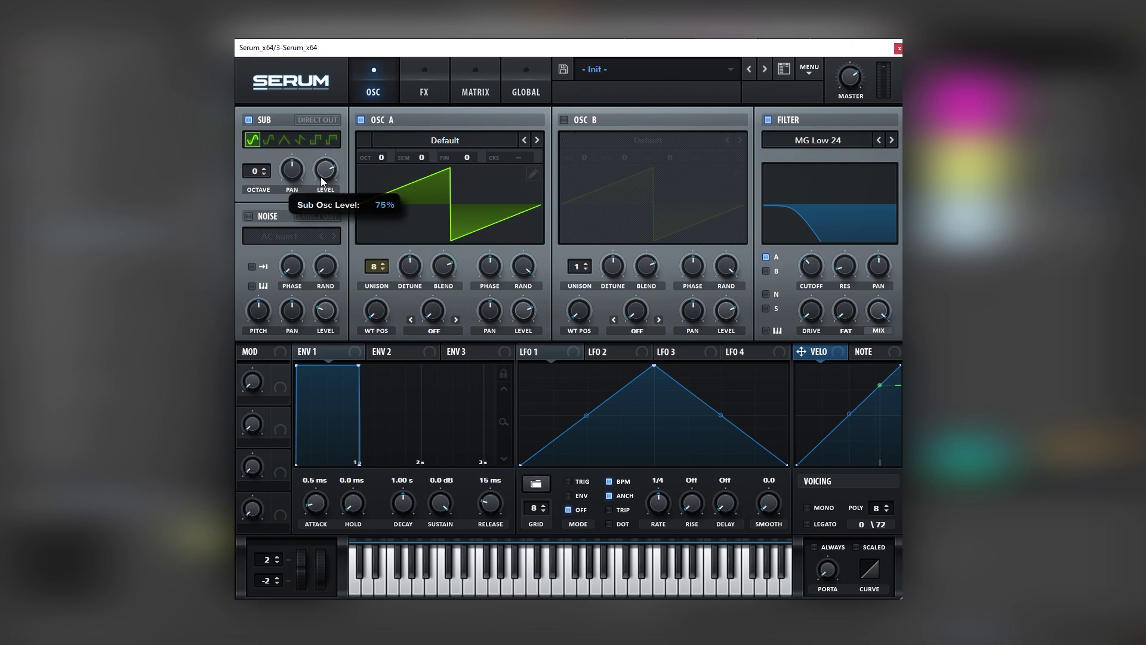
drag(321, 177, 314, 206)
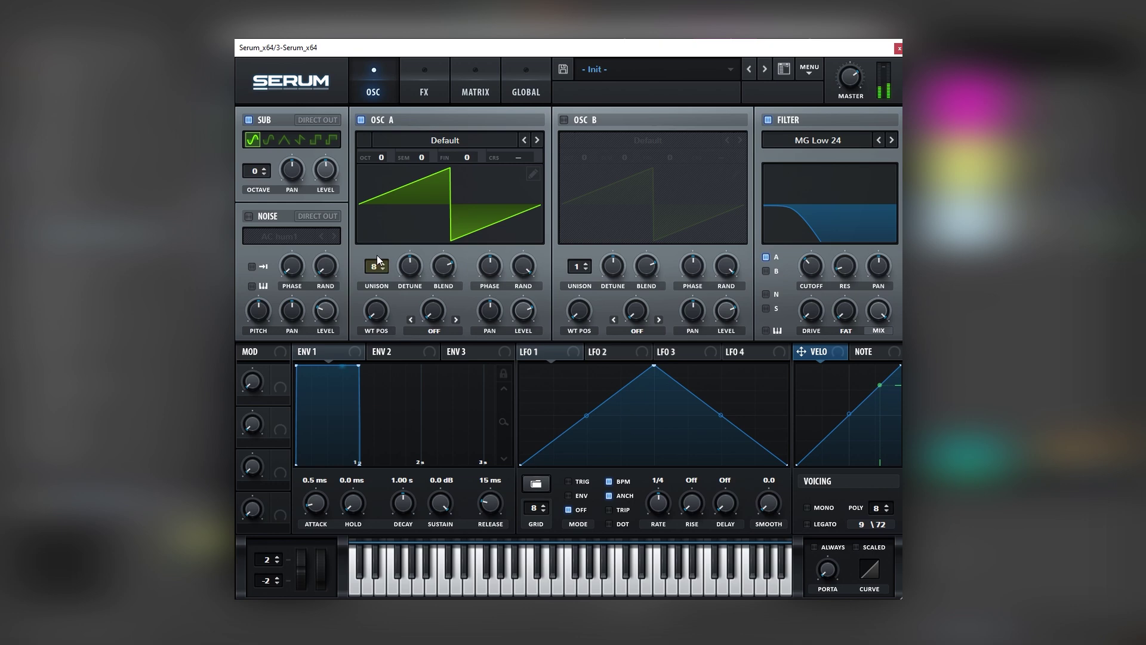
Add SoftClip distortion with drive near 90% and raise Serum's master volume to about 87%.
click(427, 78)
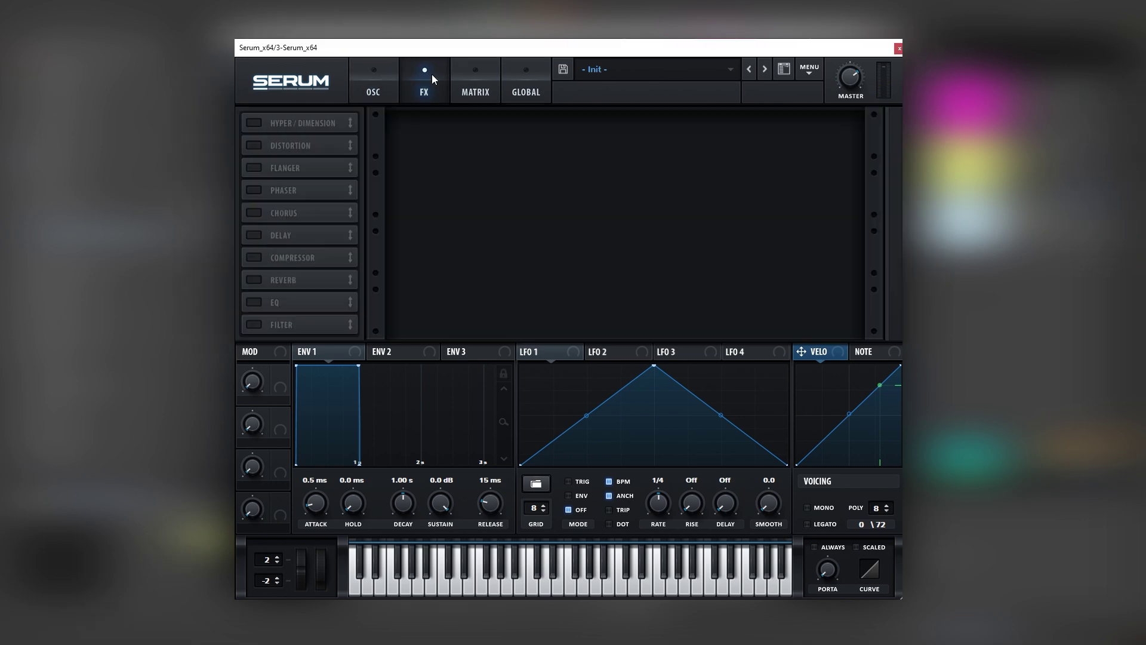
click(254, 146)
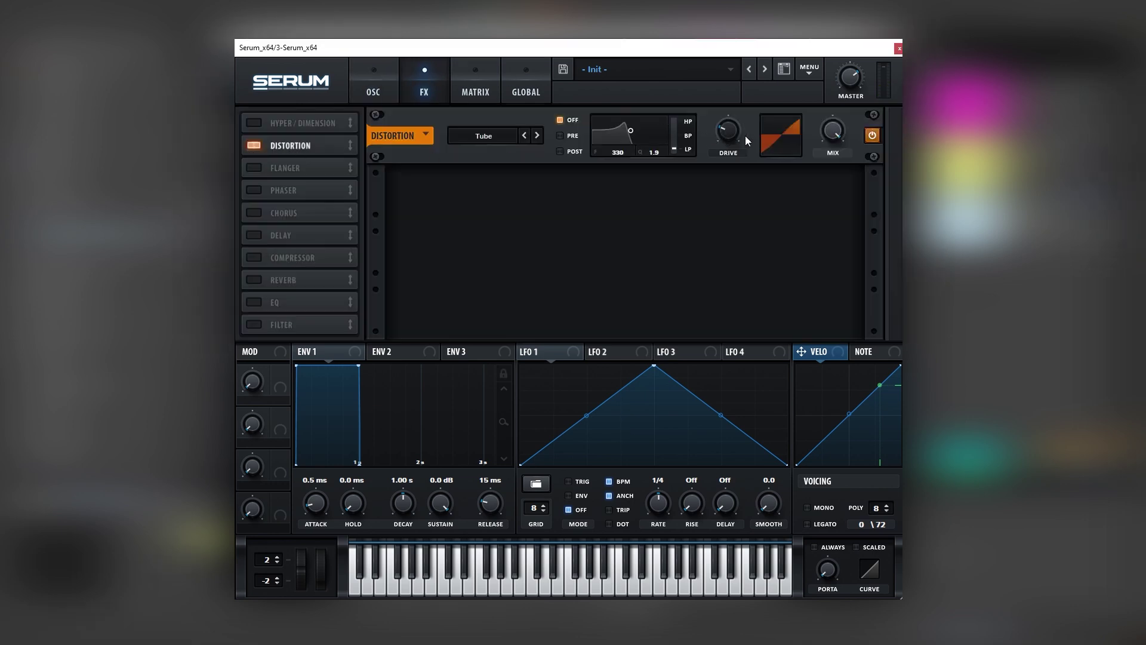
click(496, 136)
click(508, 165)
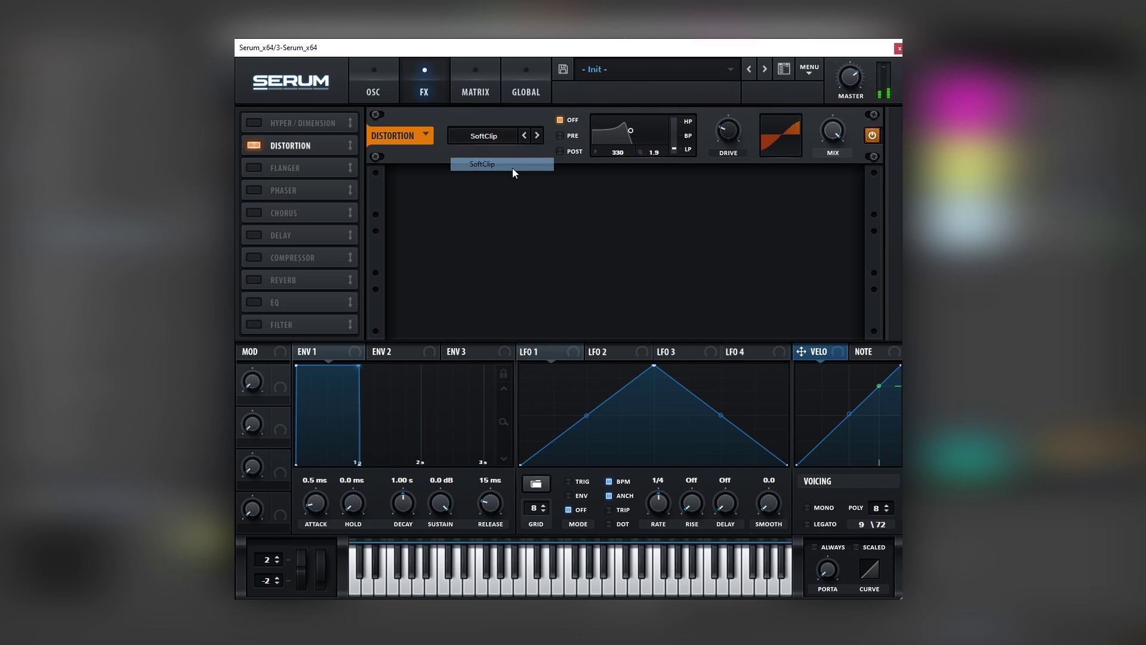
mouse_move(728, 134)
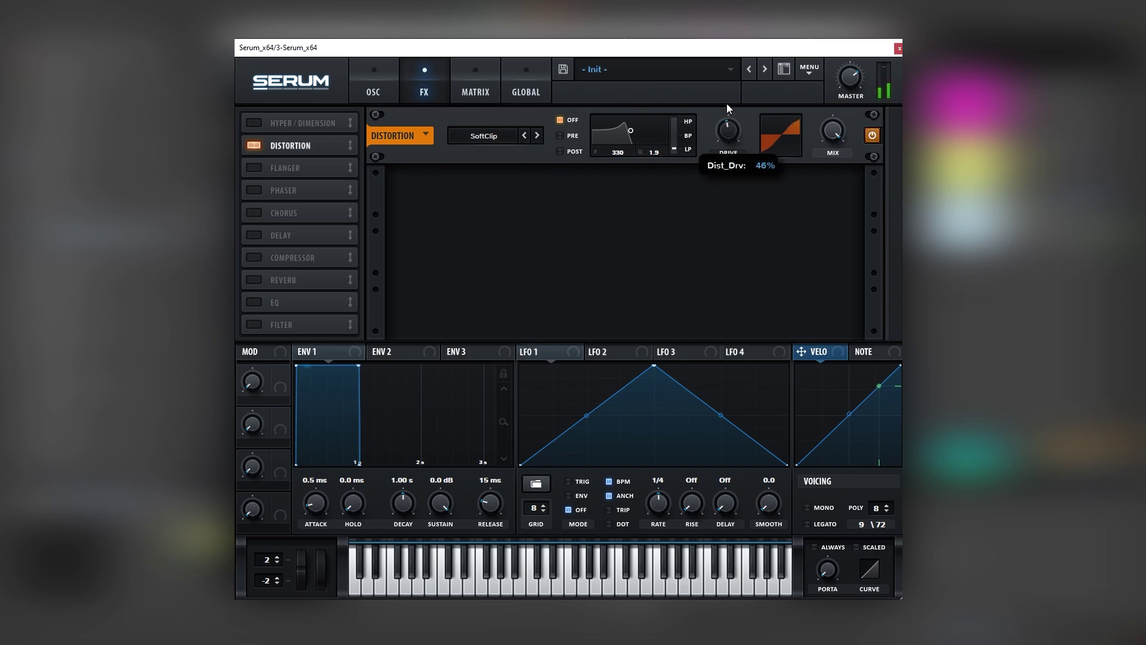
drag(726, 105, 747, 75)
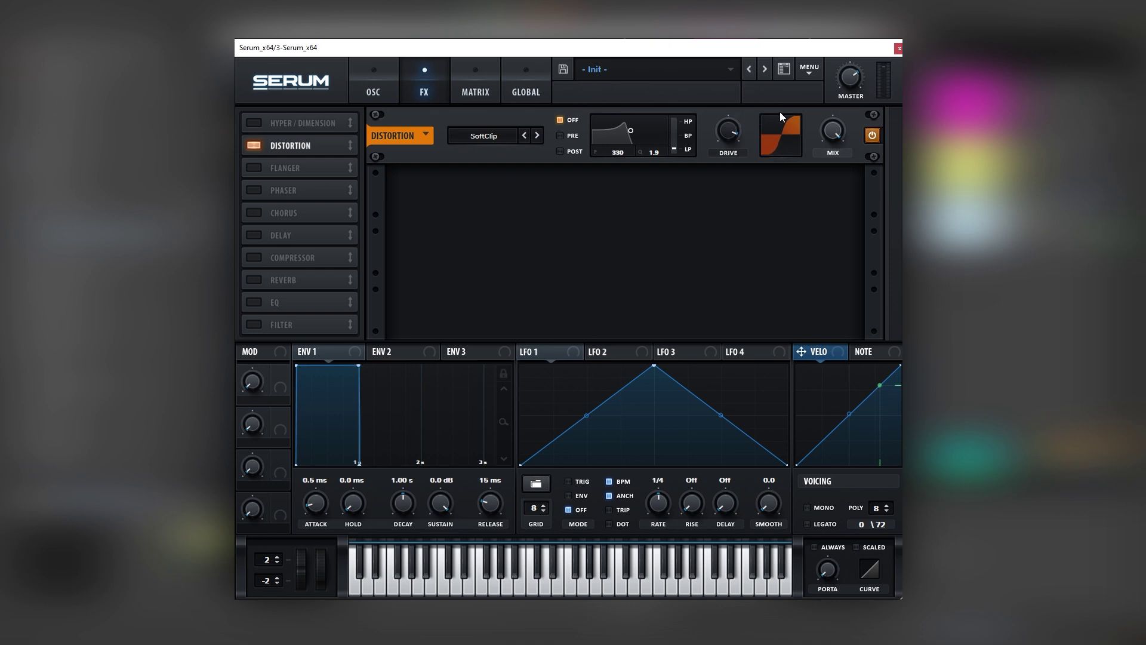
mouse_move(729, 133)
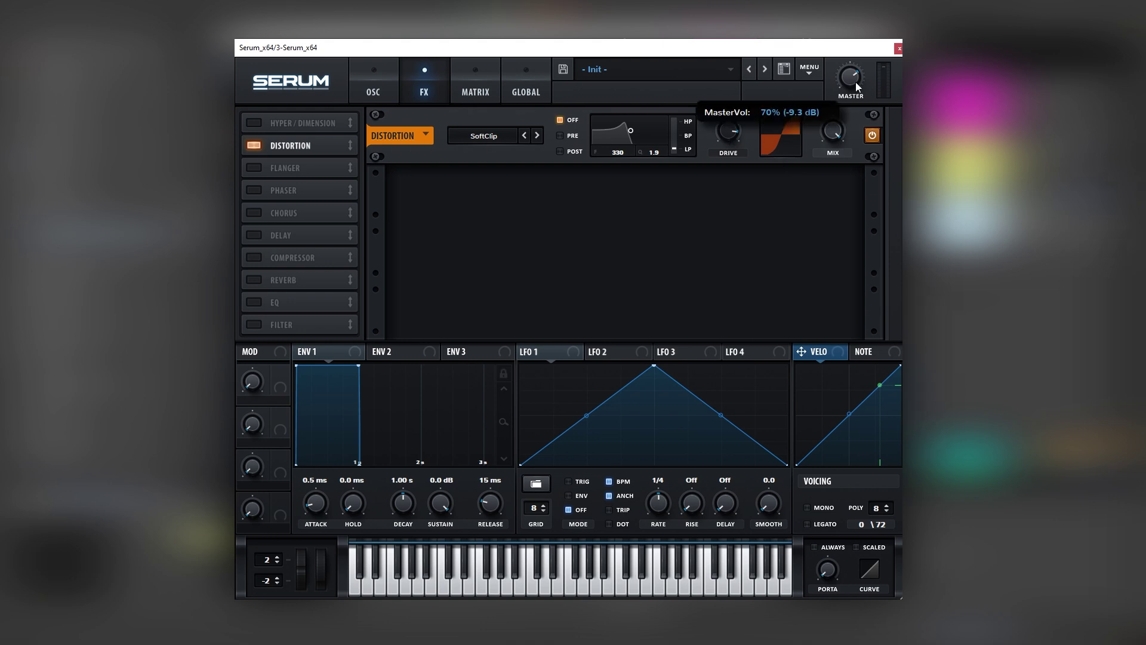
drag(855, 81, 864, 65)
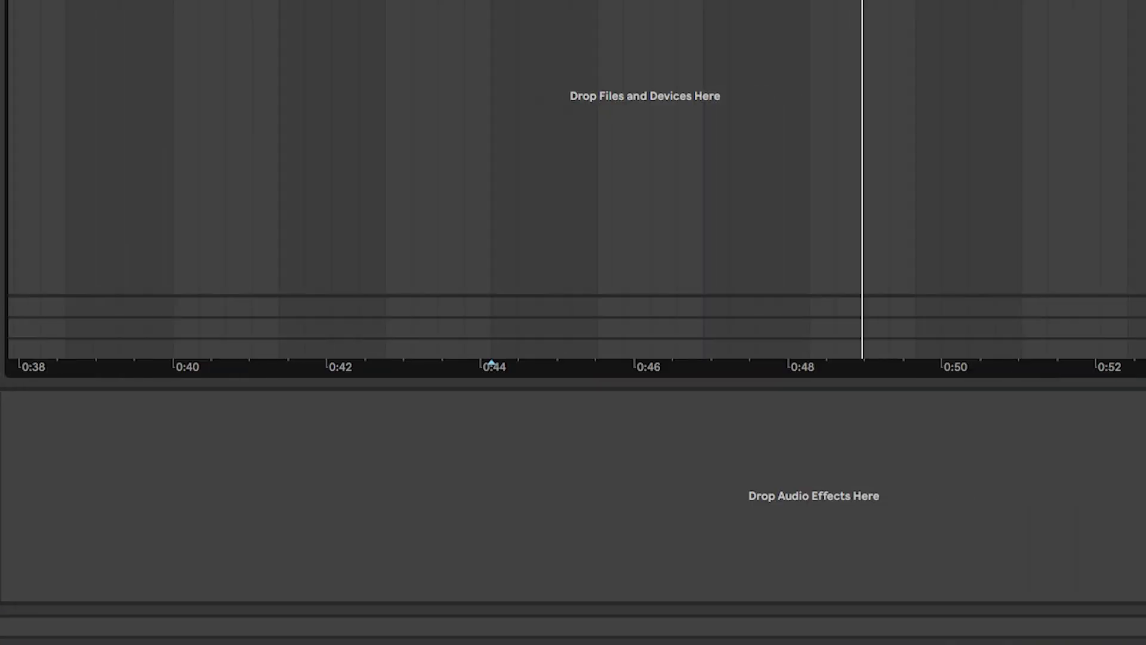
Add EQ Eight after Serum, set it to M/S mode editing the Side signal, and audition.
drag(187, 615, 158, 517)
key(space)
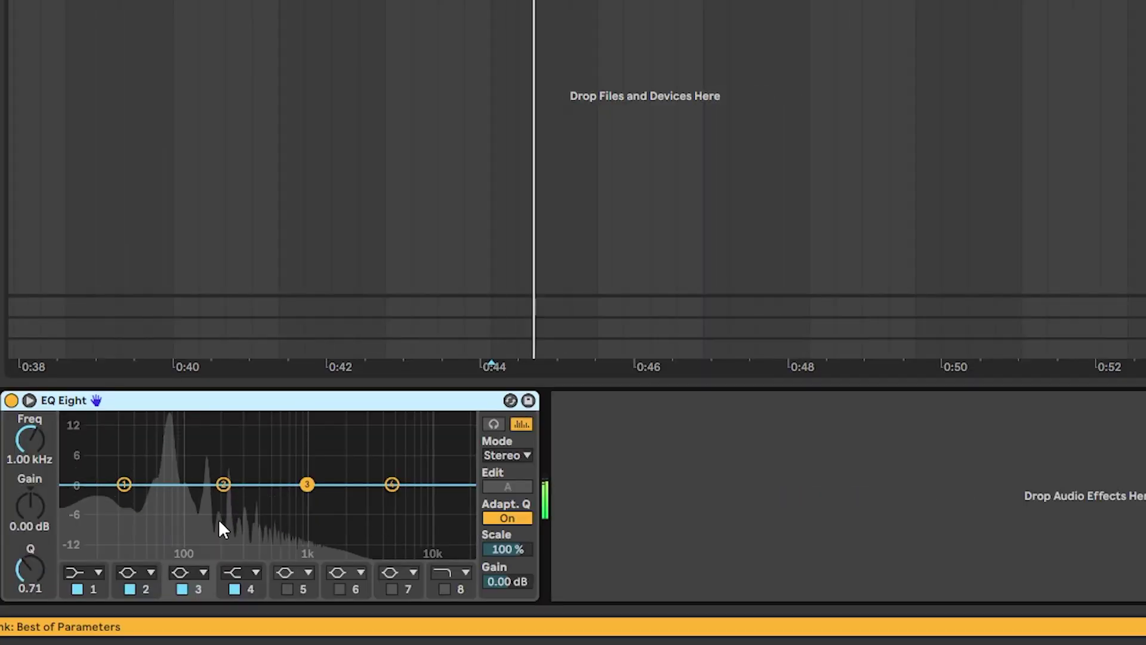
click(507, 455)
click(495, 503)
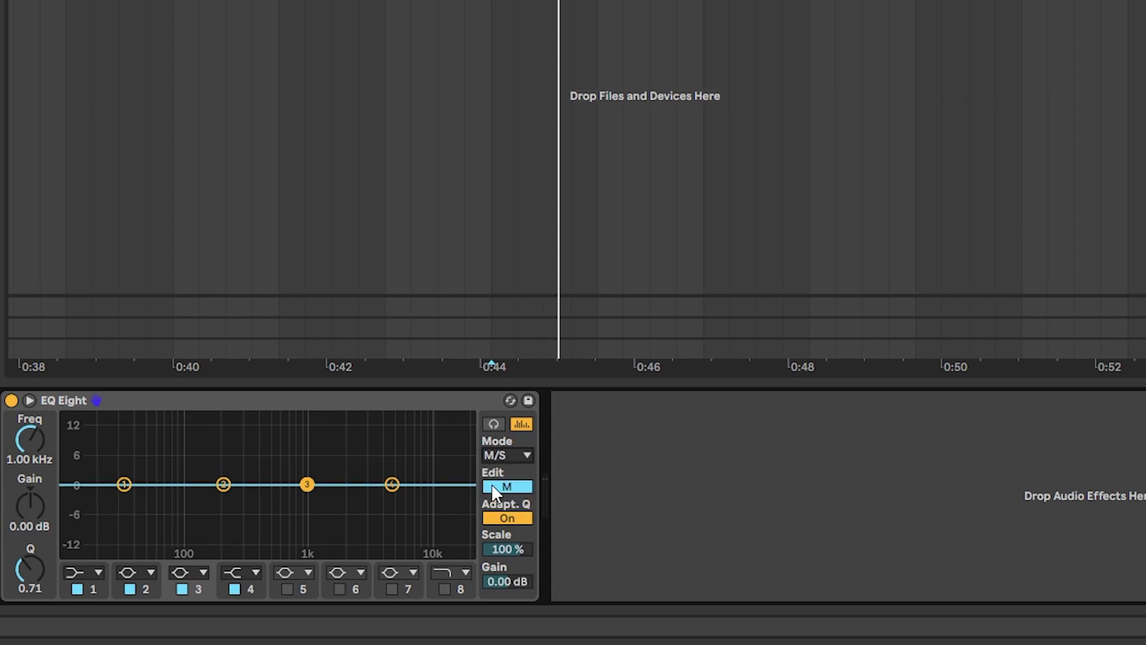
click(503, 487)
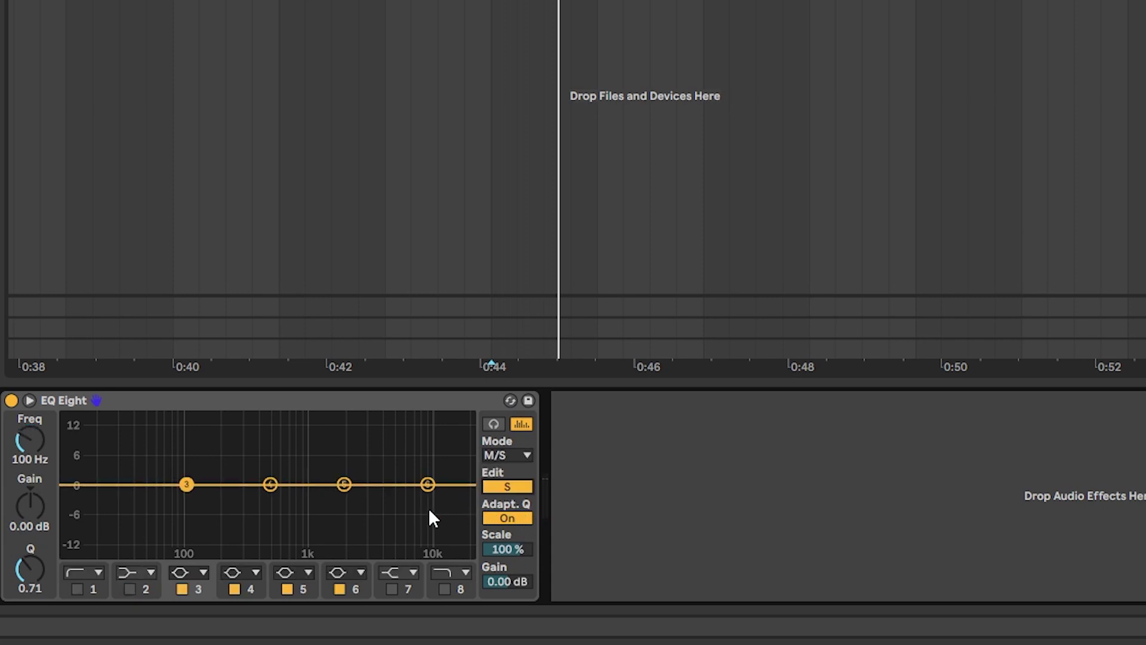
key(space)
key(space)
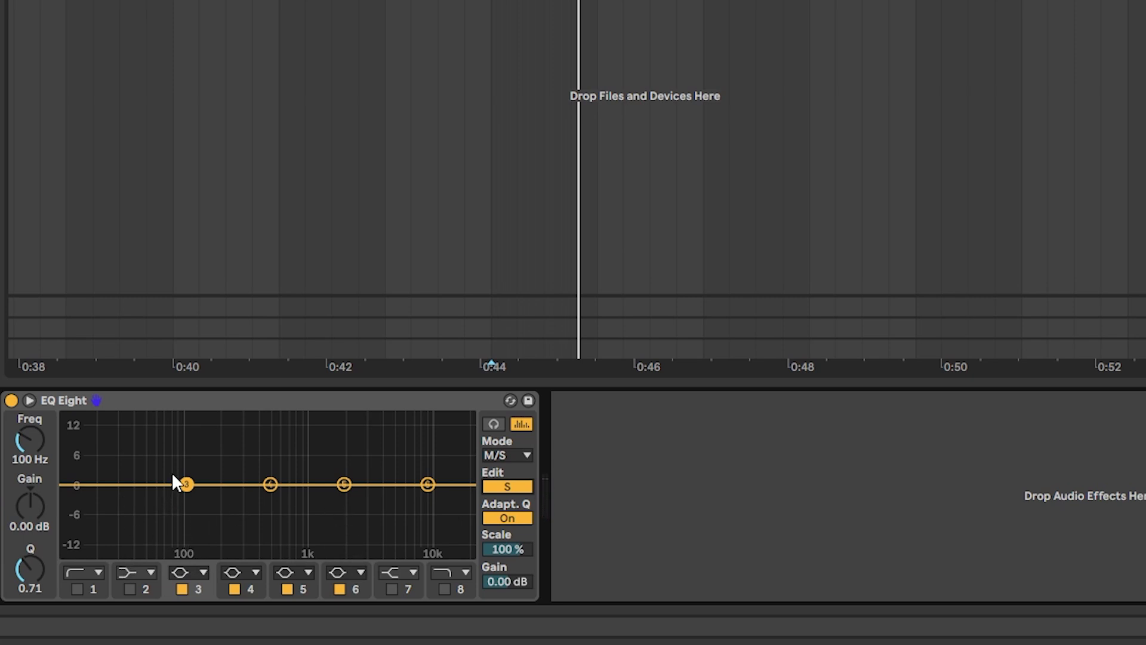
key(space)
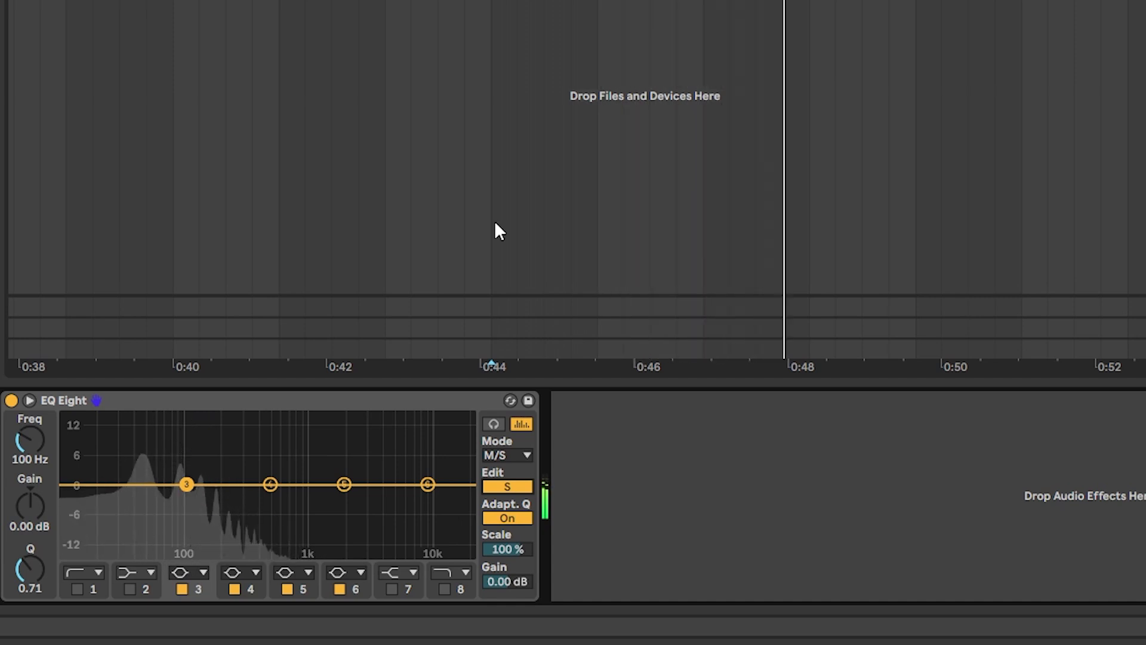
key(space)
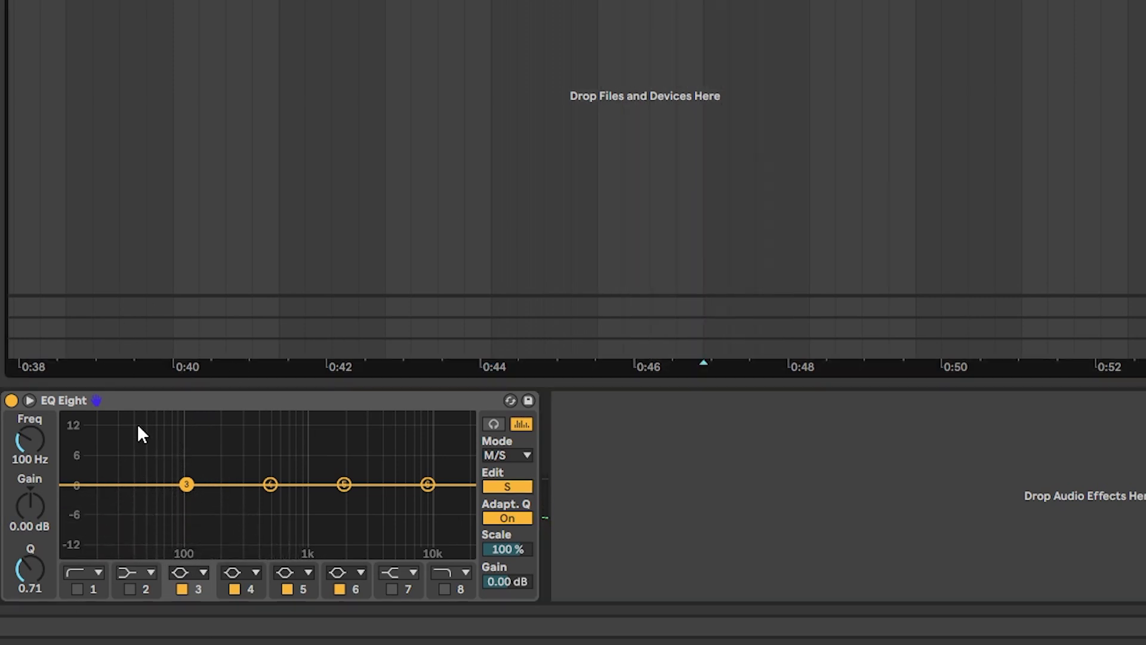
Group the EQ Eight into an Audio Effect Rack and name its chain SUB.
click(113, 404)
key(ctrl+g)
click(13, 440)
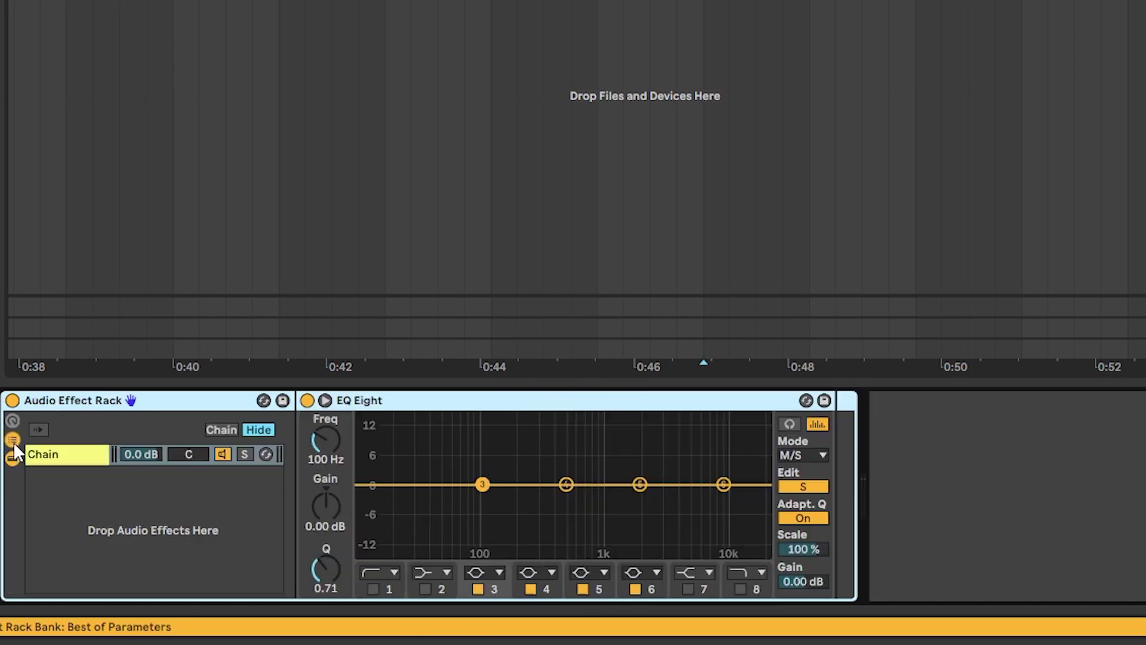
double_click(46, 454)
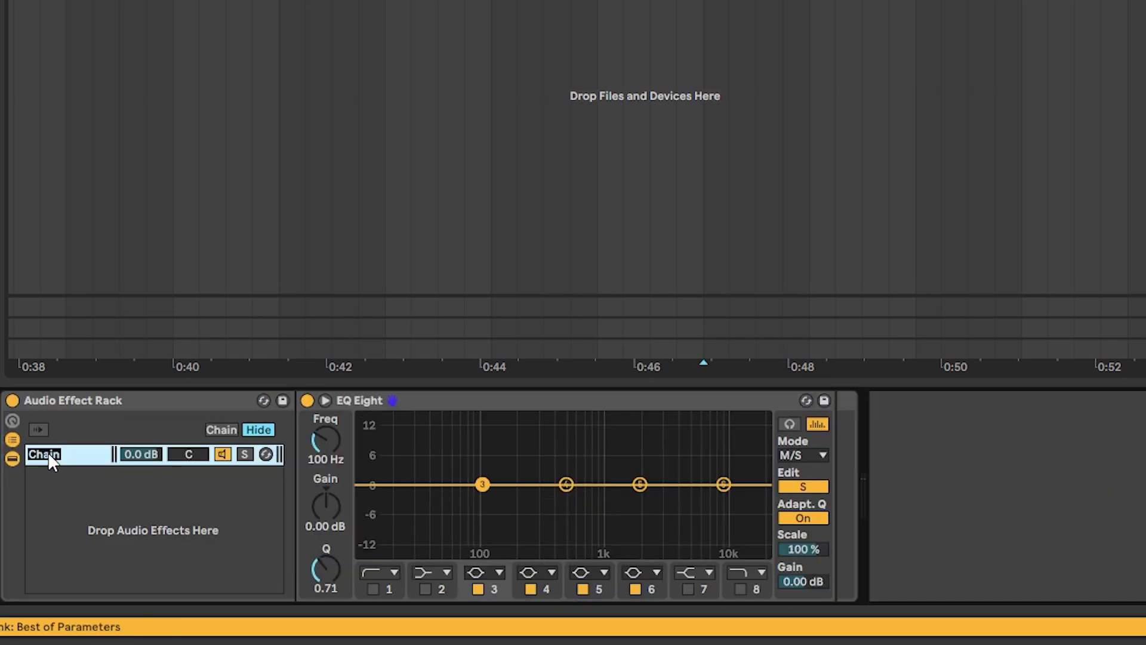
key(Return)
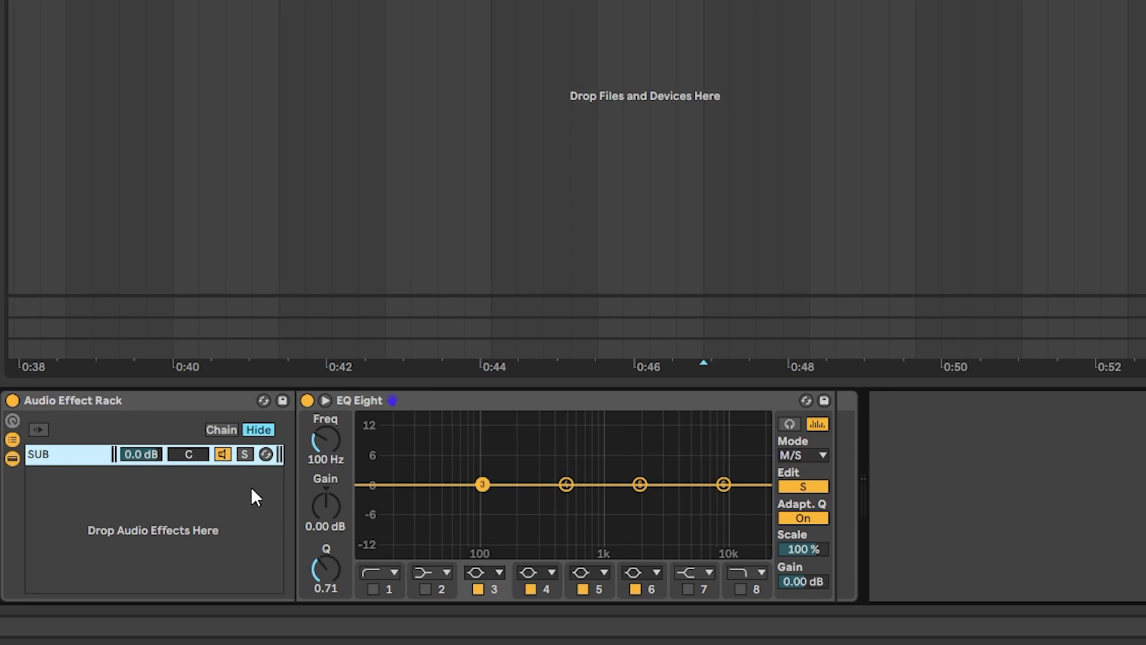
Make side band 1 a 48 dB low-cut at 22.0 kHz, then solo the SUB chain.
click(392, 573)
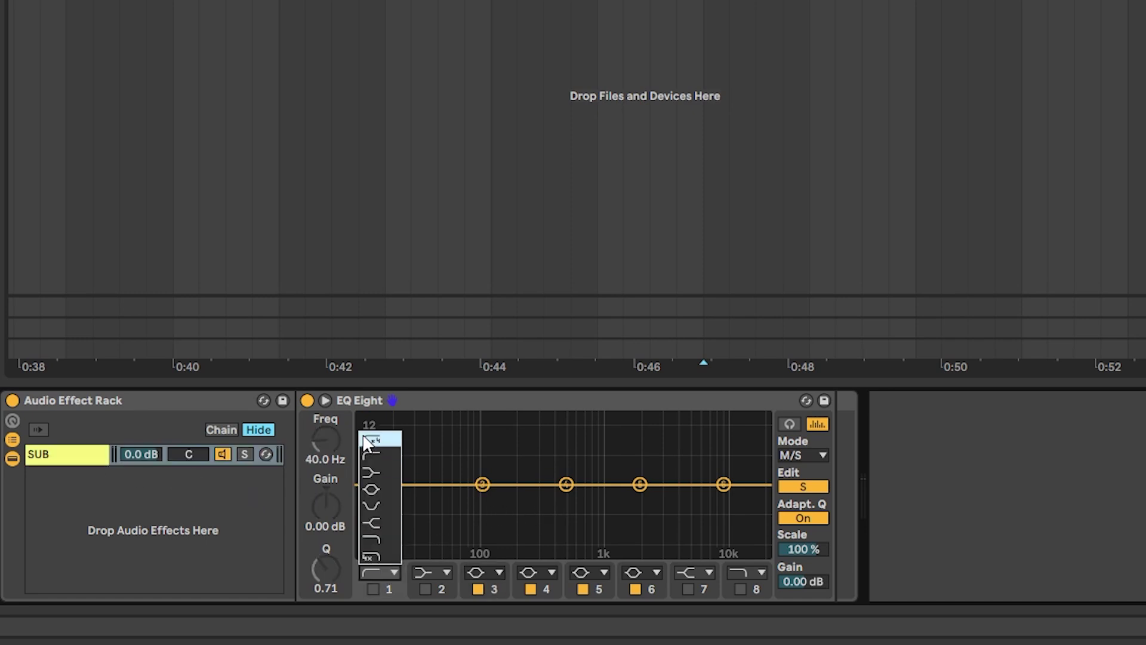
click(370, 440)
click(373, 588)
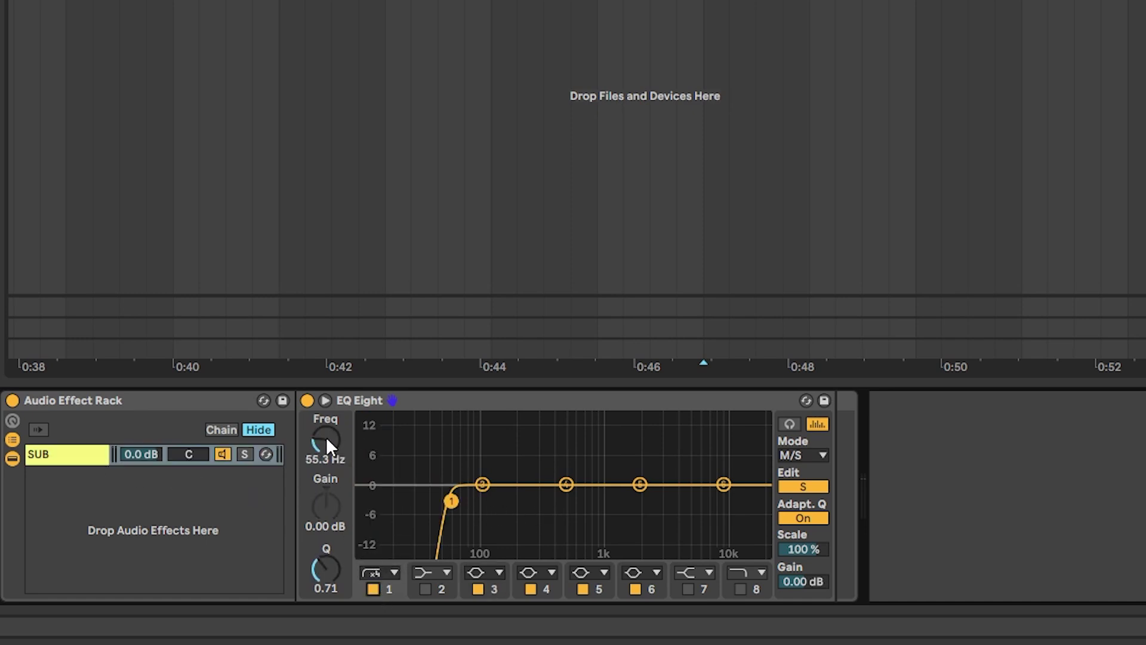
drag(326, 442, 361, 328)
key(space)
click(244, 455)
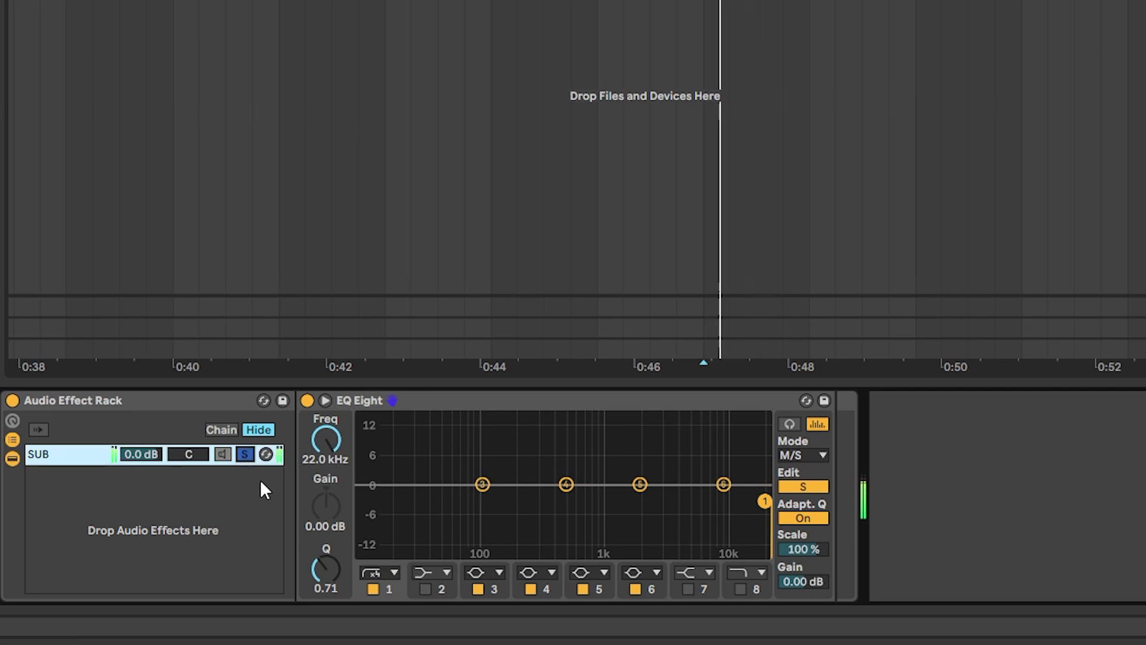
Restart playback from 0:44 and switch EQ Eight to editing the Mid channel.
click(492, 6)
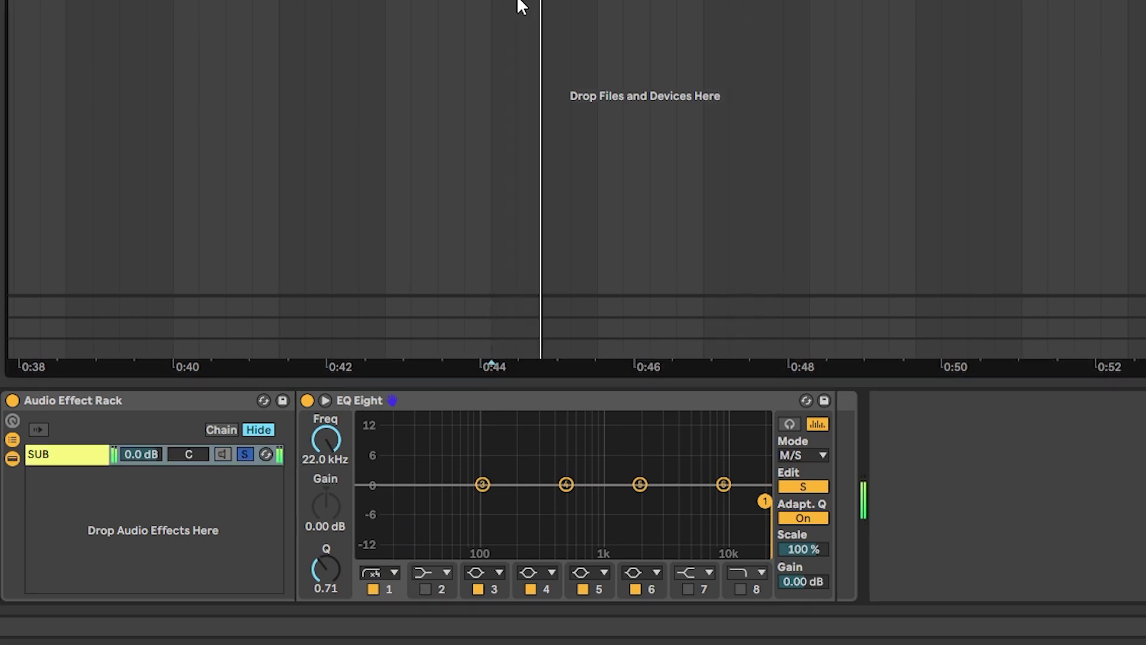
click(784, 488)
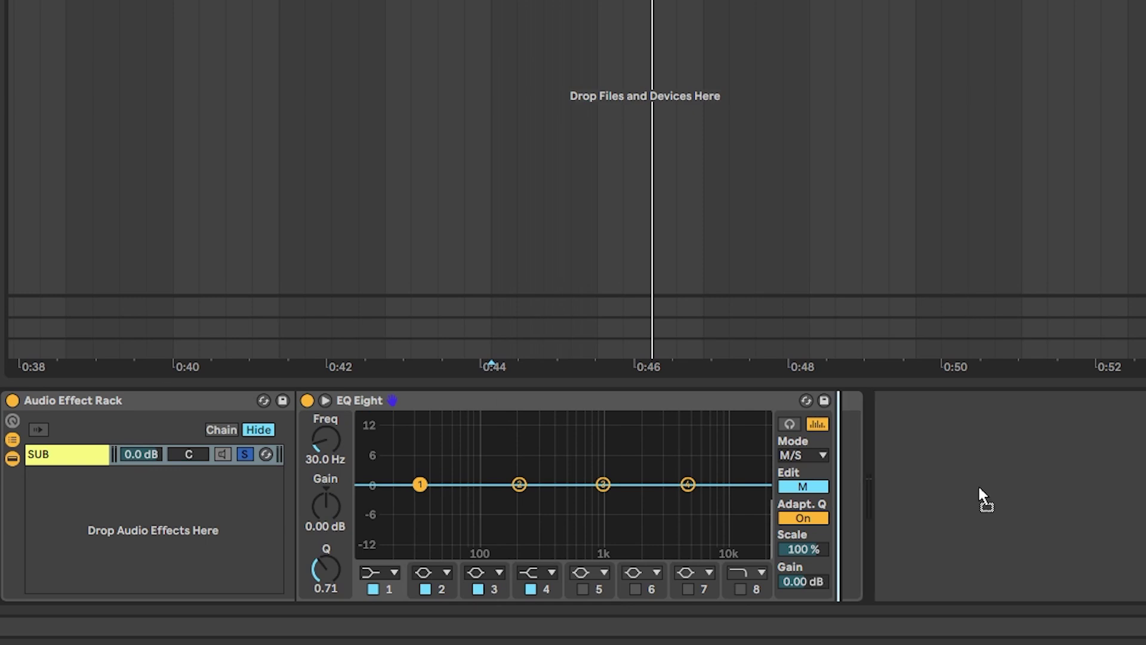
Add a Utility after EQ Eight, toggle Mono on and off to compare, then unsolo SUB.
drag(980, 498, 987, 517)
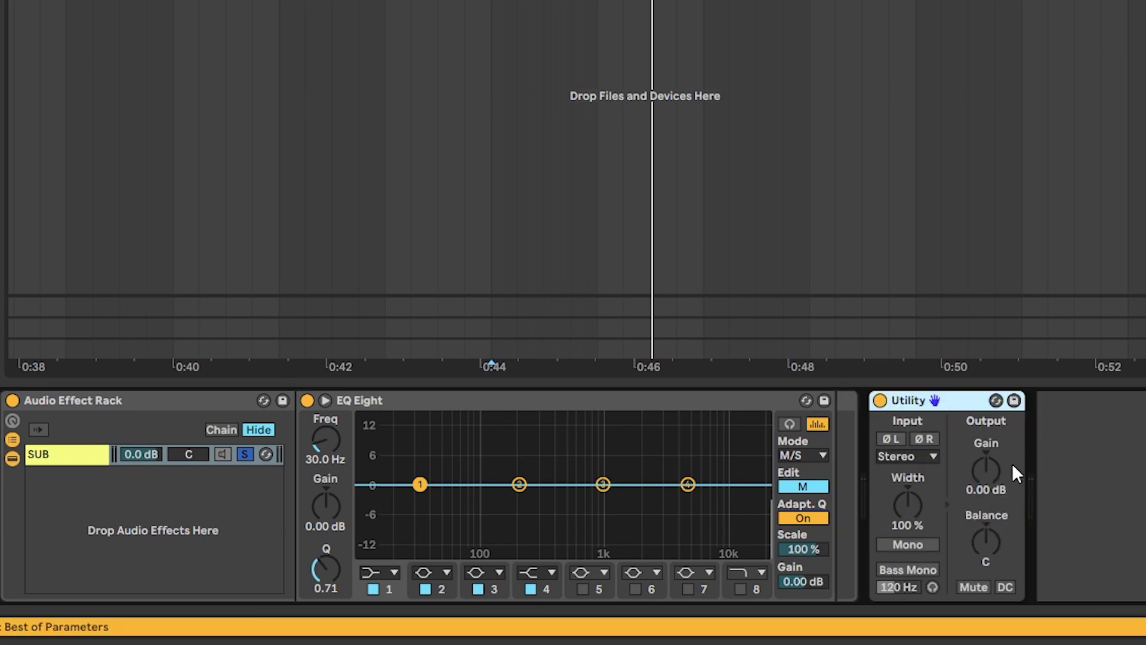
click(925, 549)
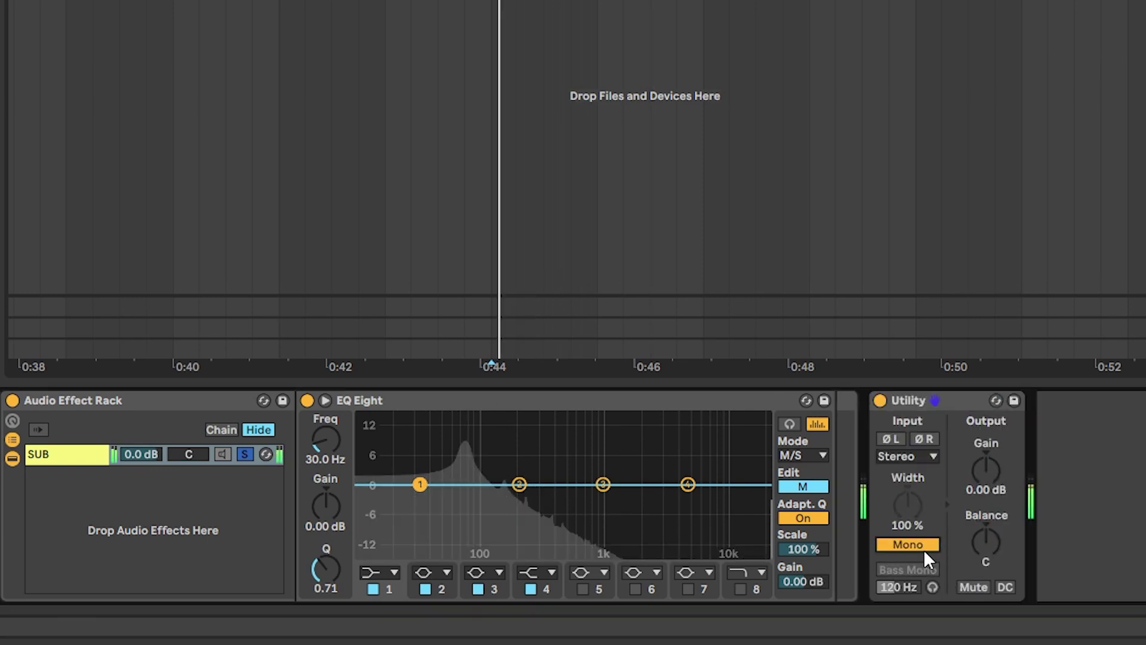
click(922, 547)
click(921, 546)
click(921, 546)
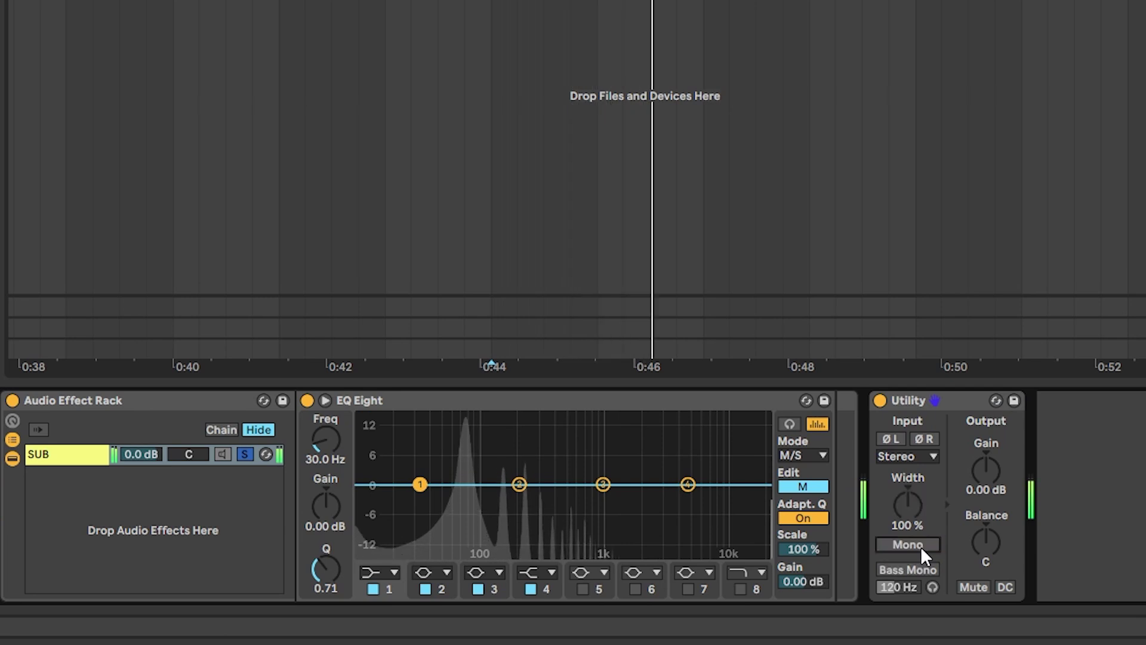
click(921, 547)
click(921, 547)
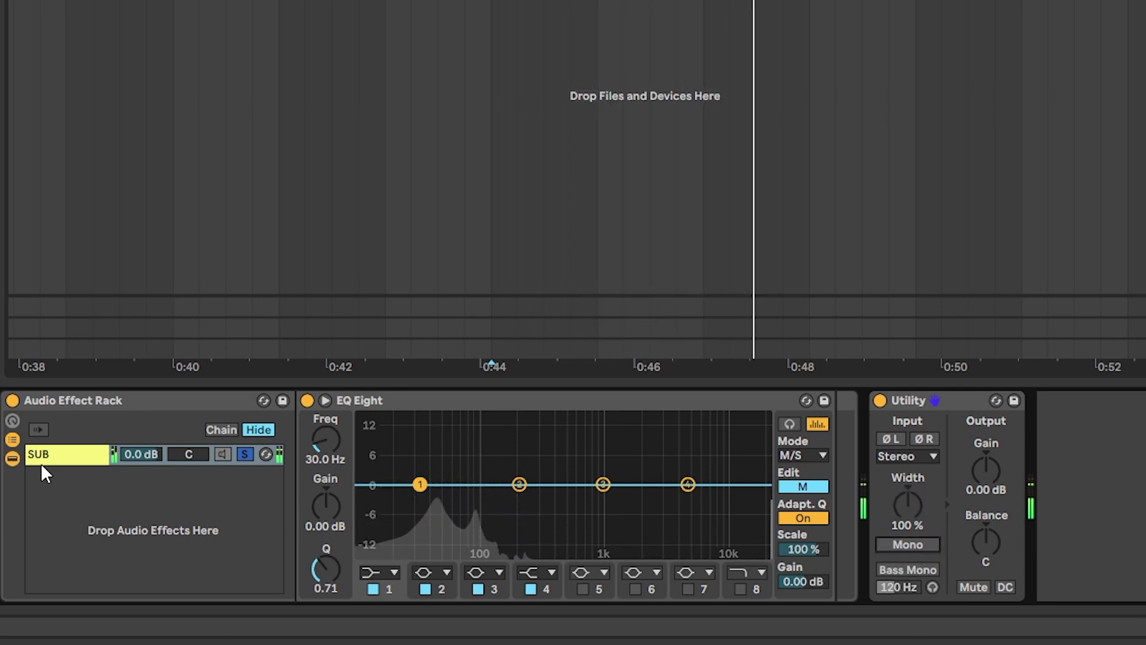
click(239, 455)
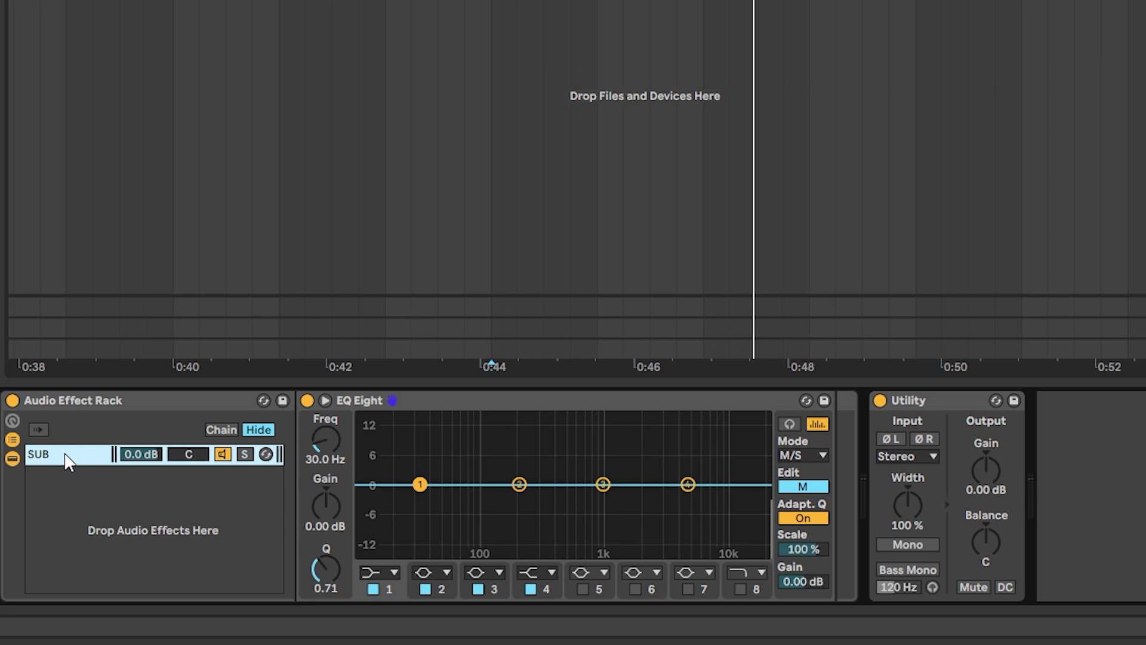
Duplicate SUB as a STEREO HARMONICS chain and move its side low-cut down to about 220 Hz.
key(ctrl+d)
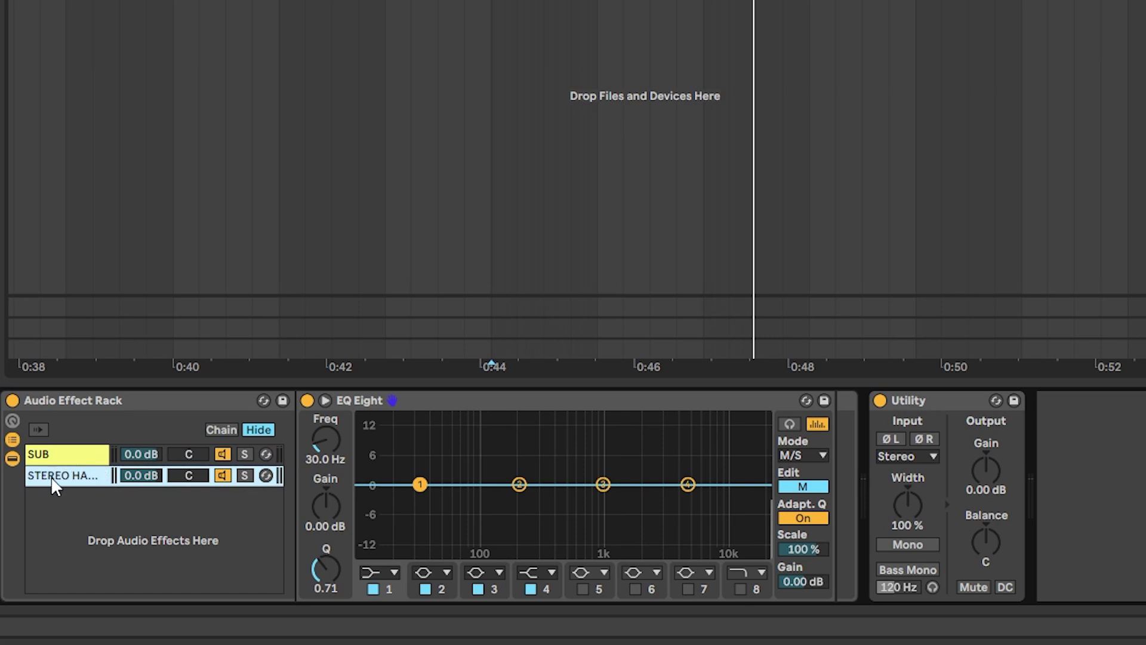
click(780, 487)
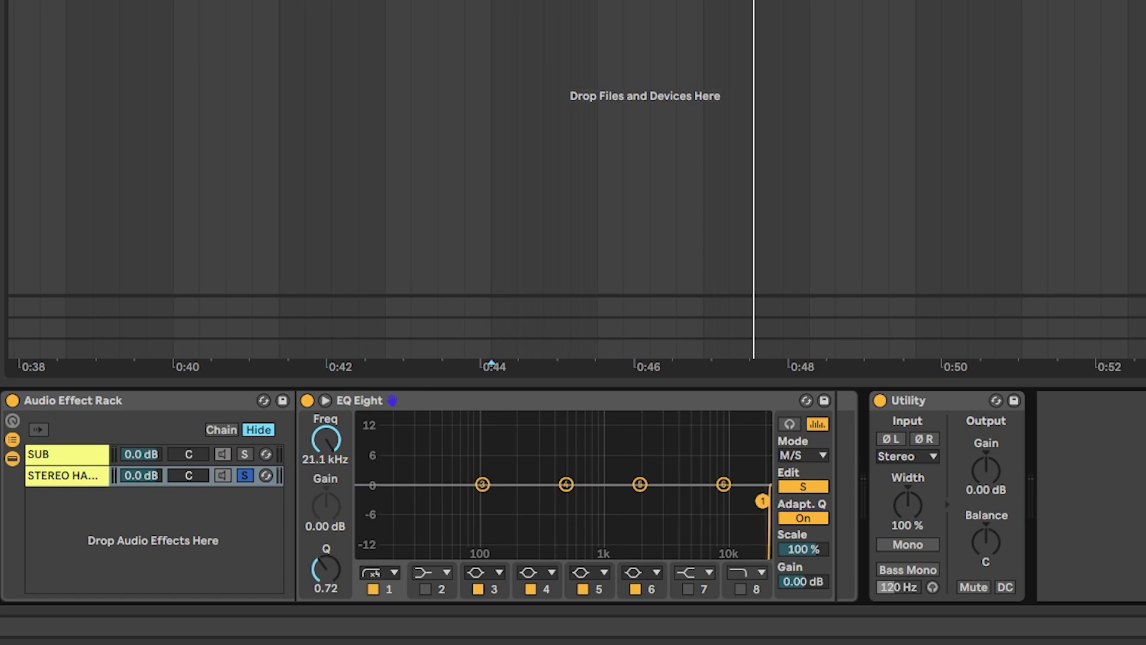
drag(762, 501, 516, 507)
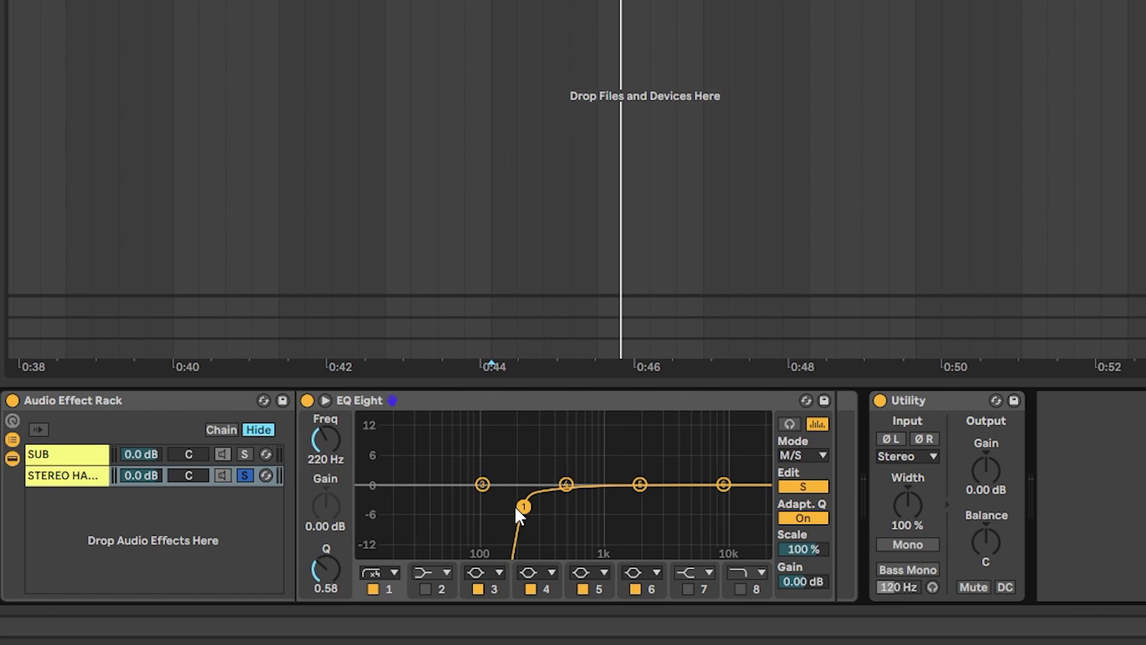
Make EQ Eight's Mid band 1 a 48 dB low cut at 30 Hz and start playback.
click(793, 488)
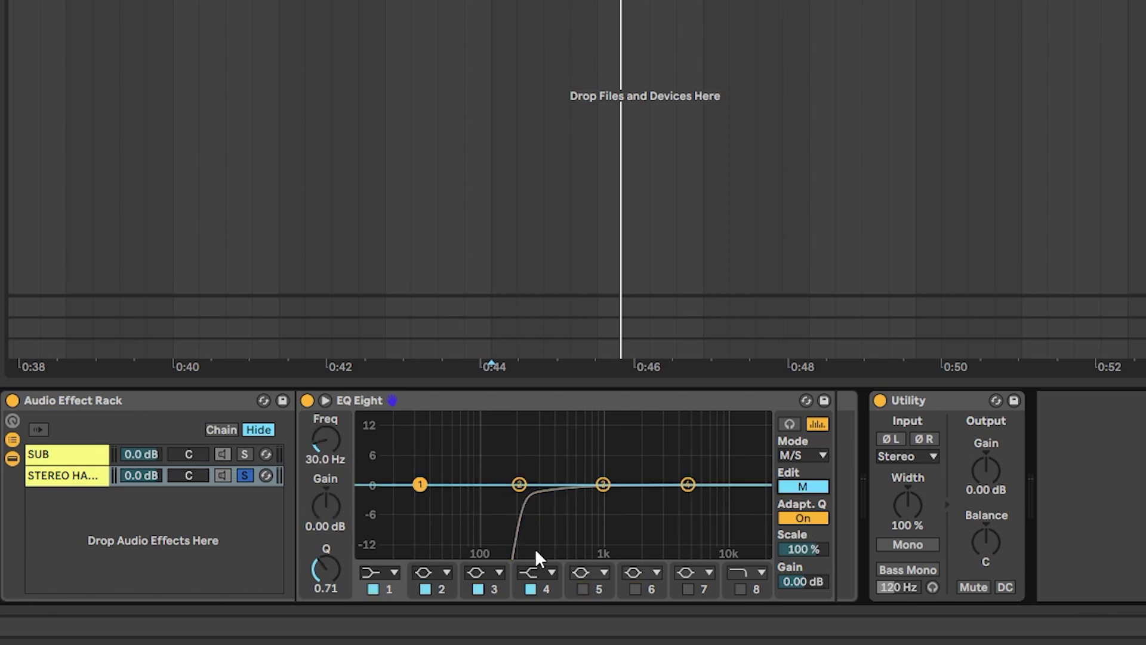
click(381, 572)
click(373, 448)
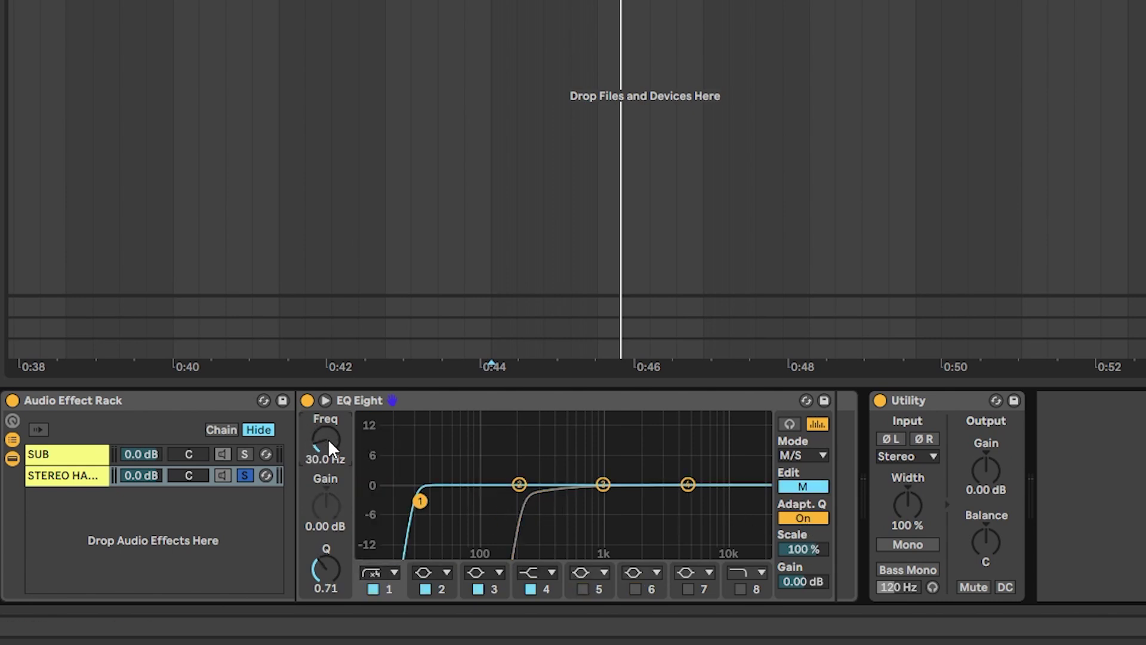
key(space)
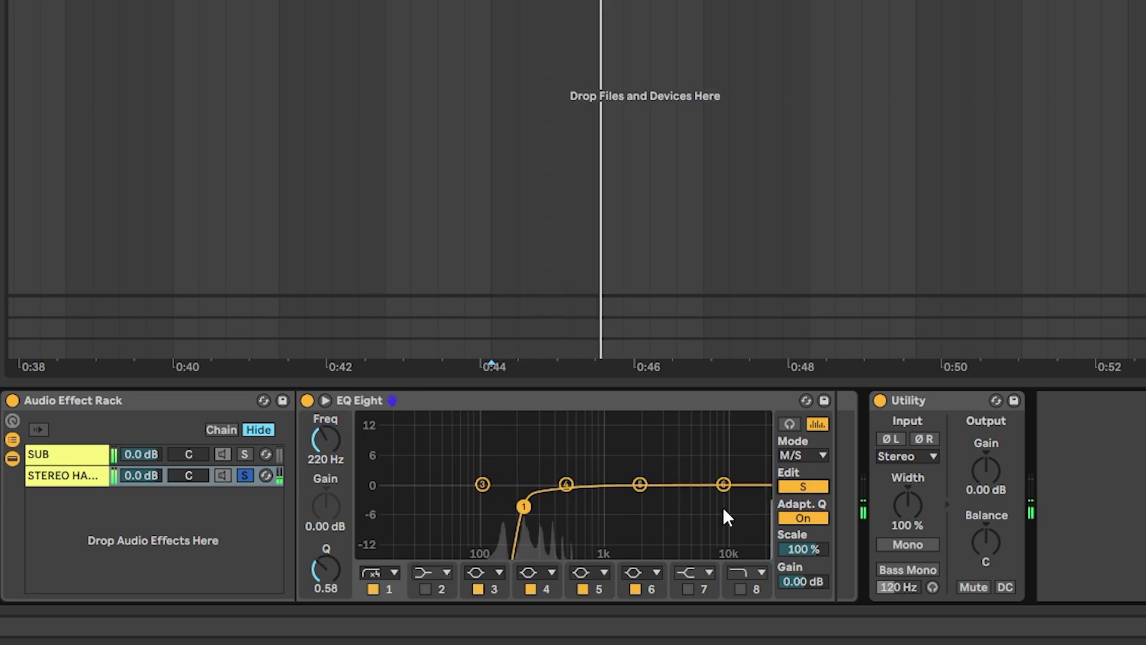
Lower the side low cut to 174 Hz, soloing the SUB and stereo harmonics chains to compare.
drag(524, 506, 517, 503)
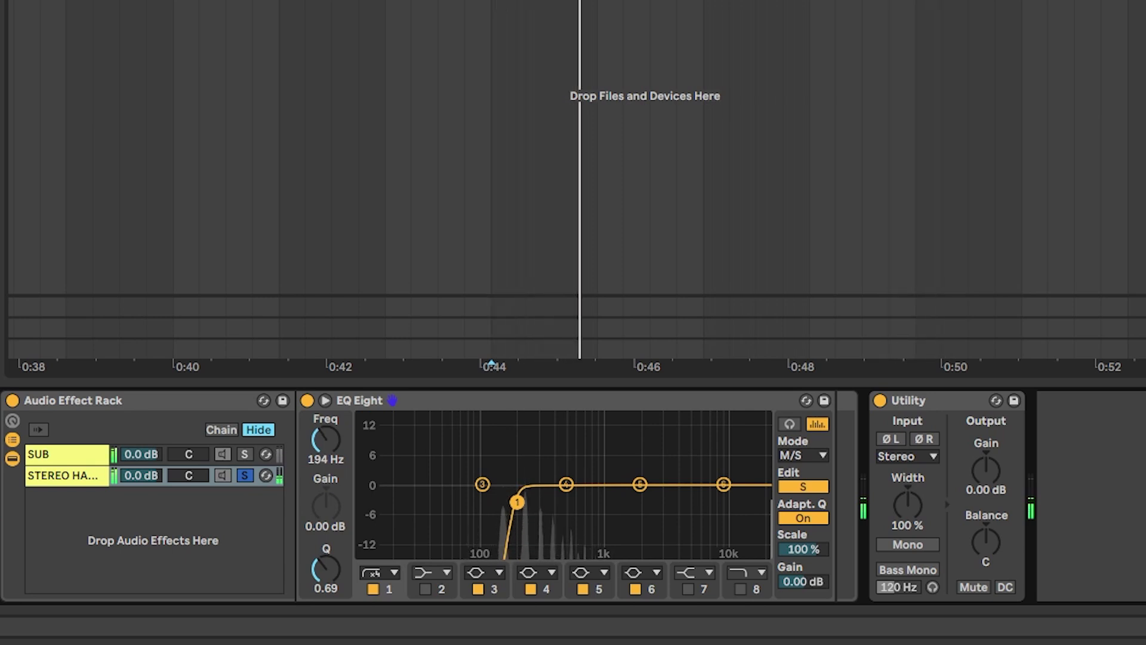
click(244, 455)
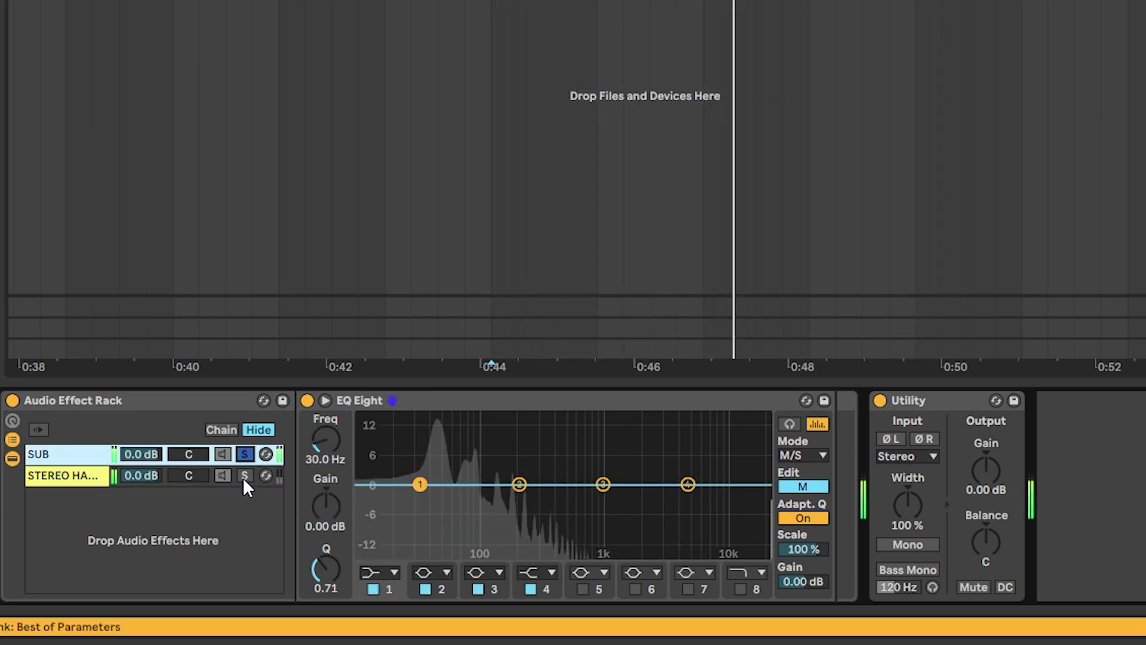
click(245, 476)
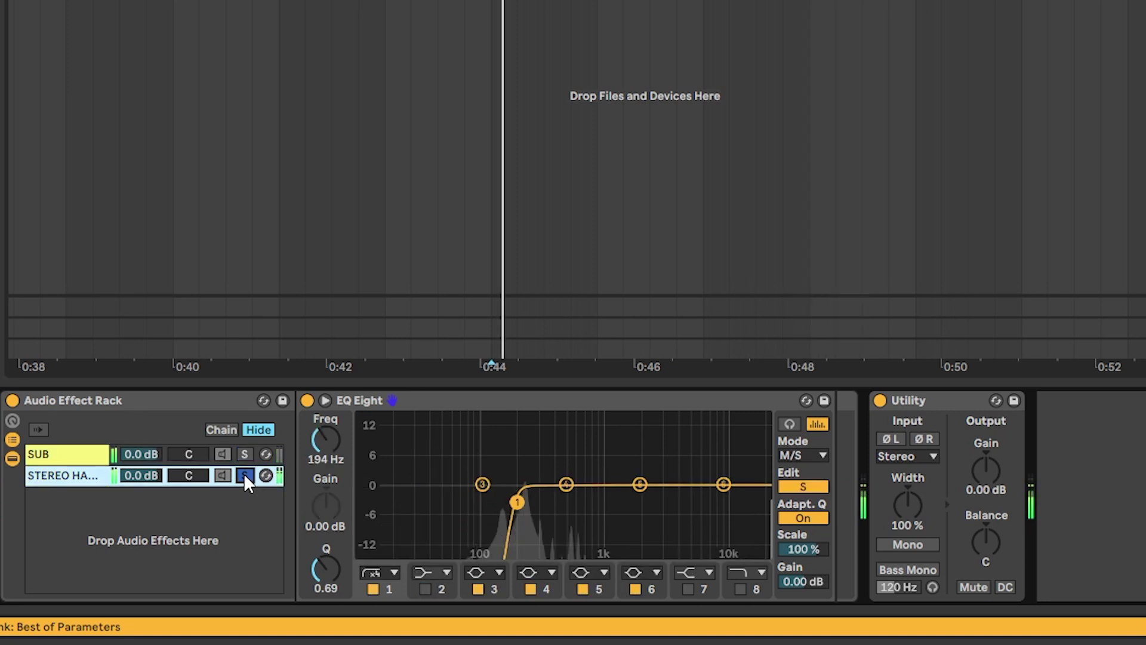
click(245, 455)
click(241, 468)
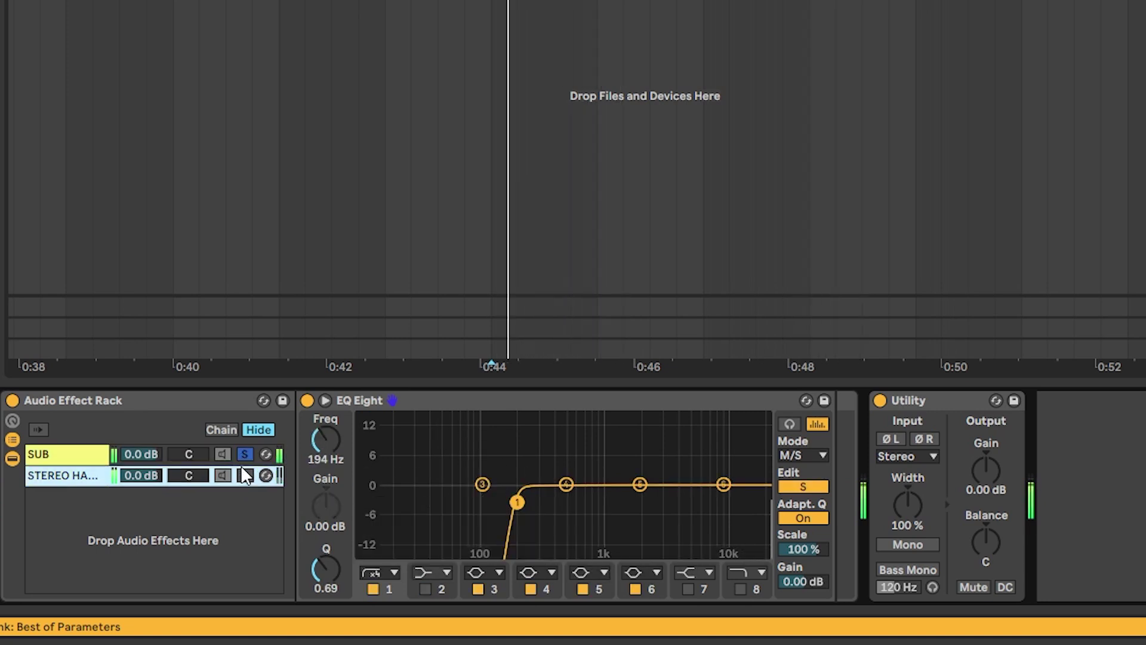
click(243, 470)
drag(514, 503, 511, 502)
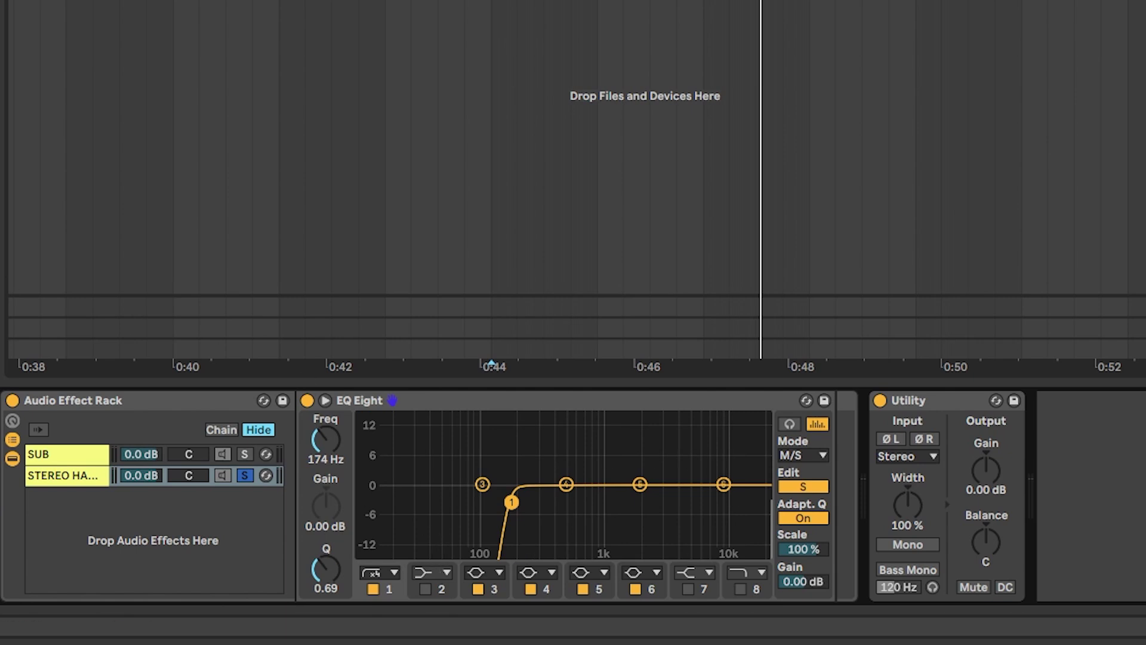
Duplicate the Utility after EQ Eight in the stereo harmonics chain and raise its output gain to 2.22 dB.
click(83, 475)
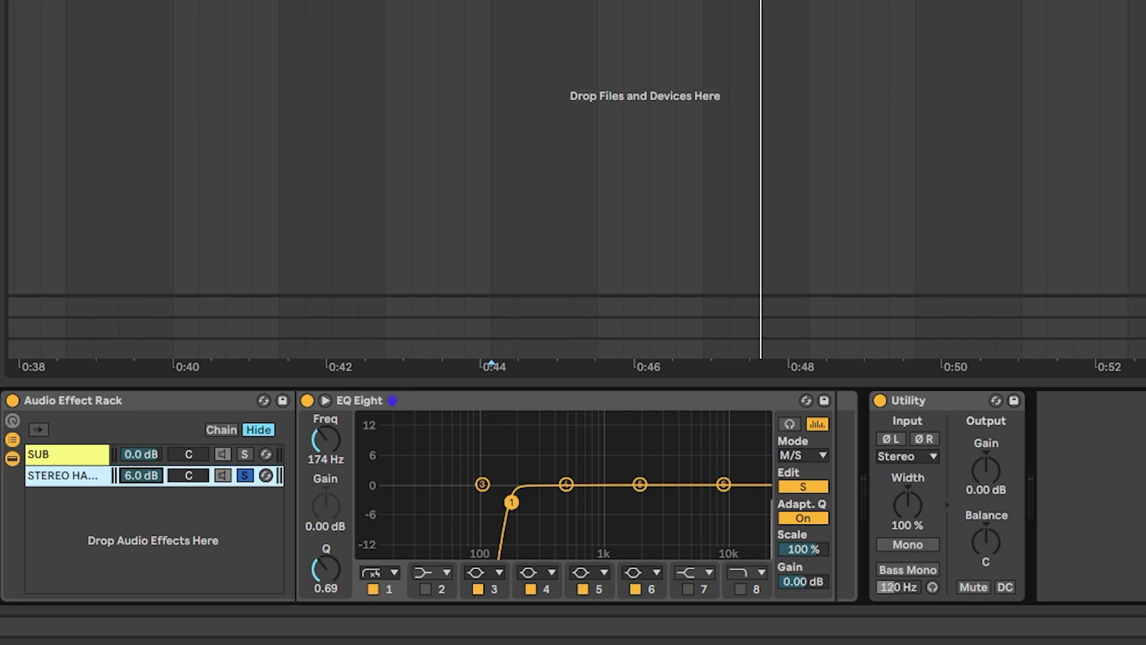
key(space)
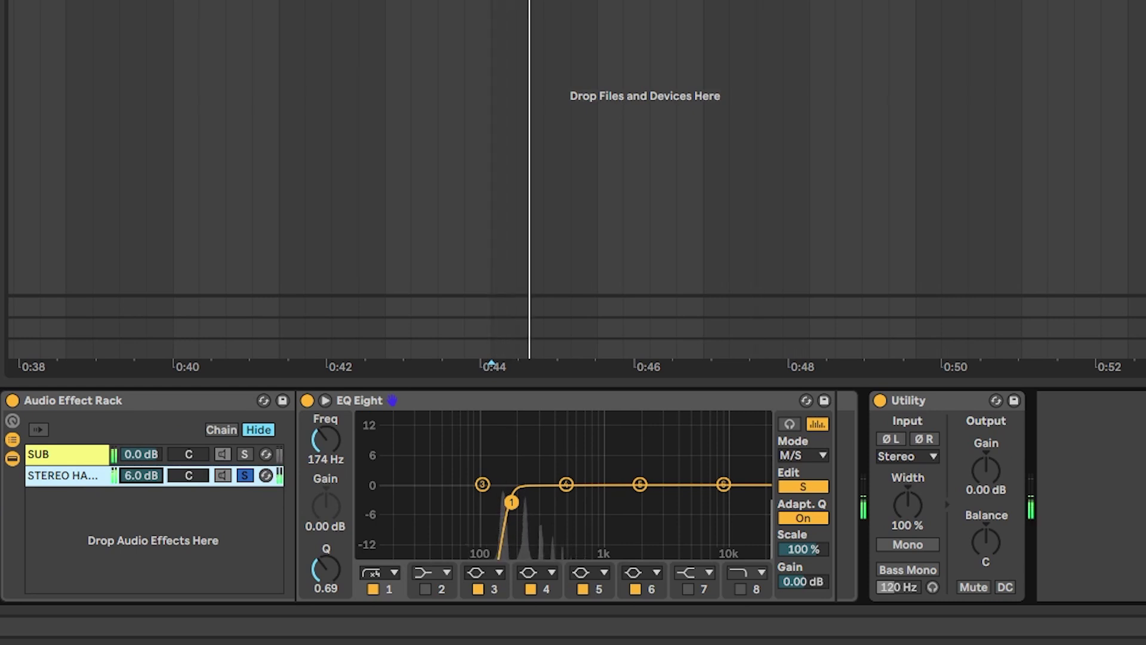
click(872, 414)
drag(851, 440, 818, 466)
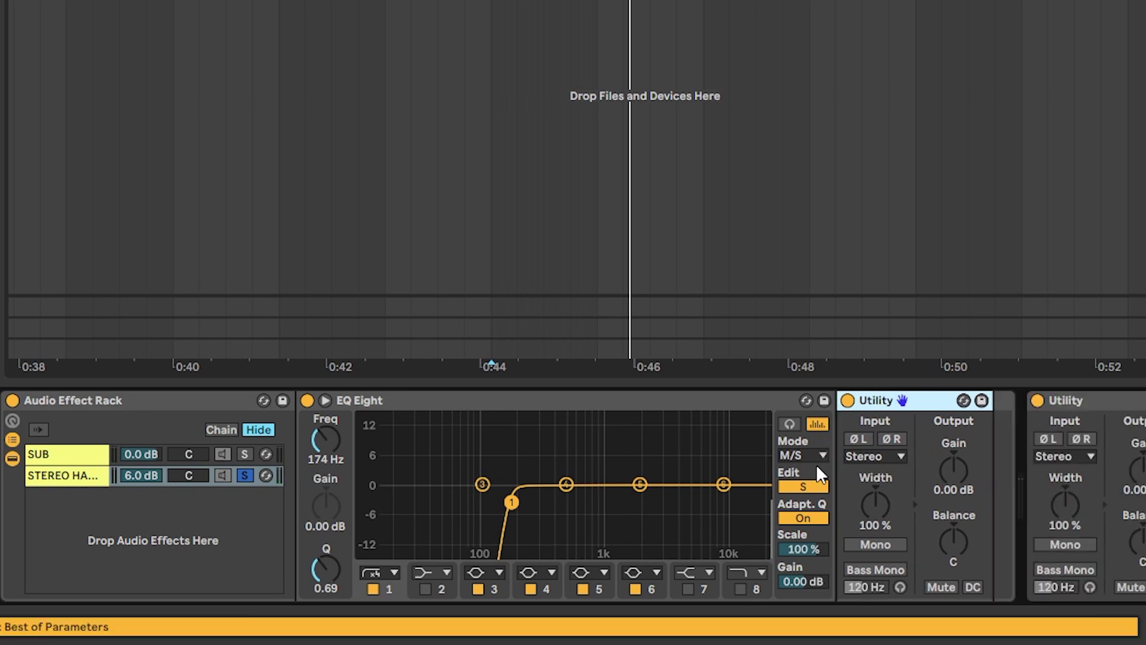
drag(950, 489, 950, 477)
key(space)
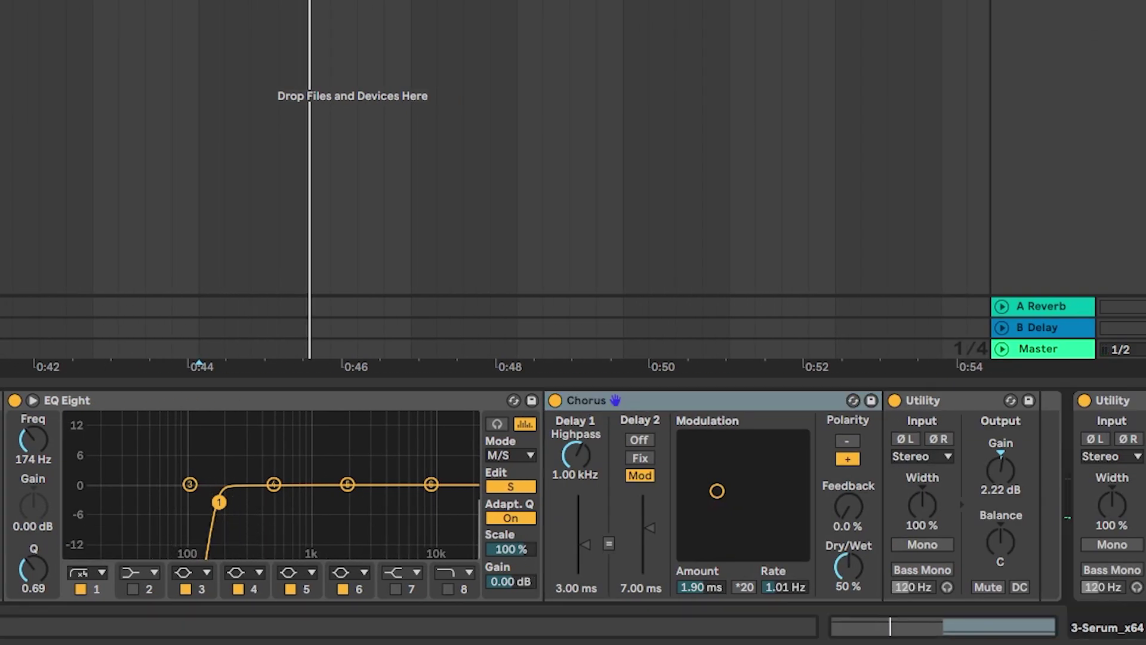
Insert Wider after the Chorus, set its width to about 84%, and close its window.
drag(0, 538, 877, 540)
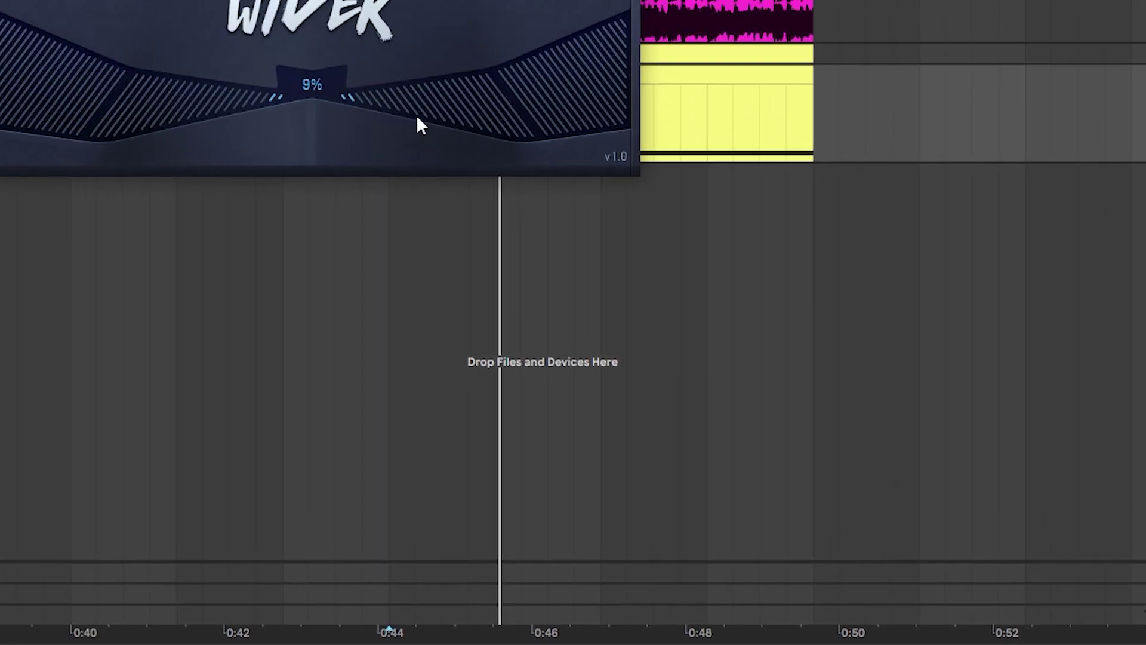
drag(417, 115, 560, 123)
drag(661, 265, 637, 269)
click(731, 57)
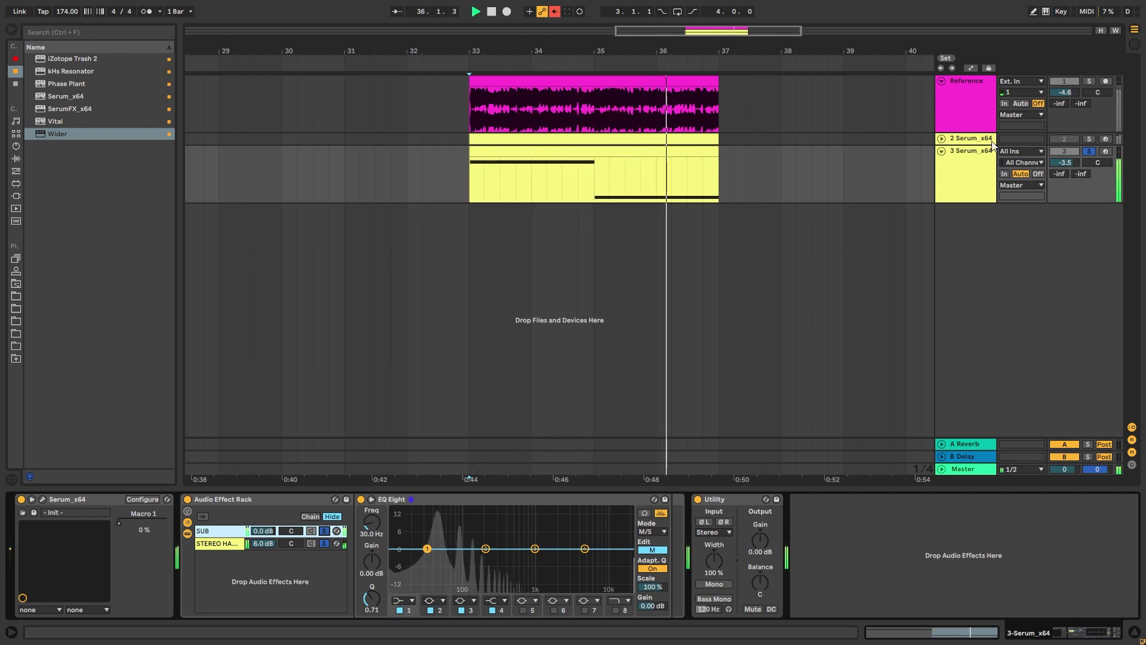
Replay from bar 33, soloing the Reference track and then the Serum bass track.
key(space)
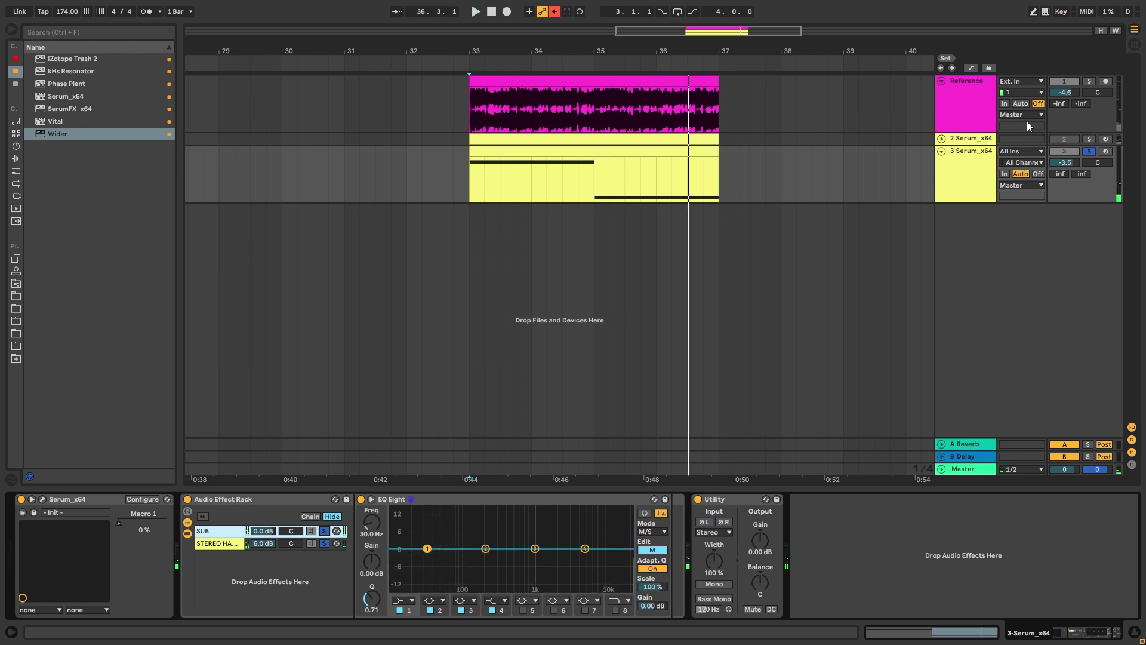
key(space)
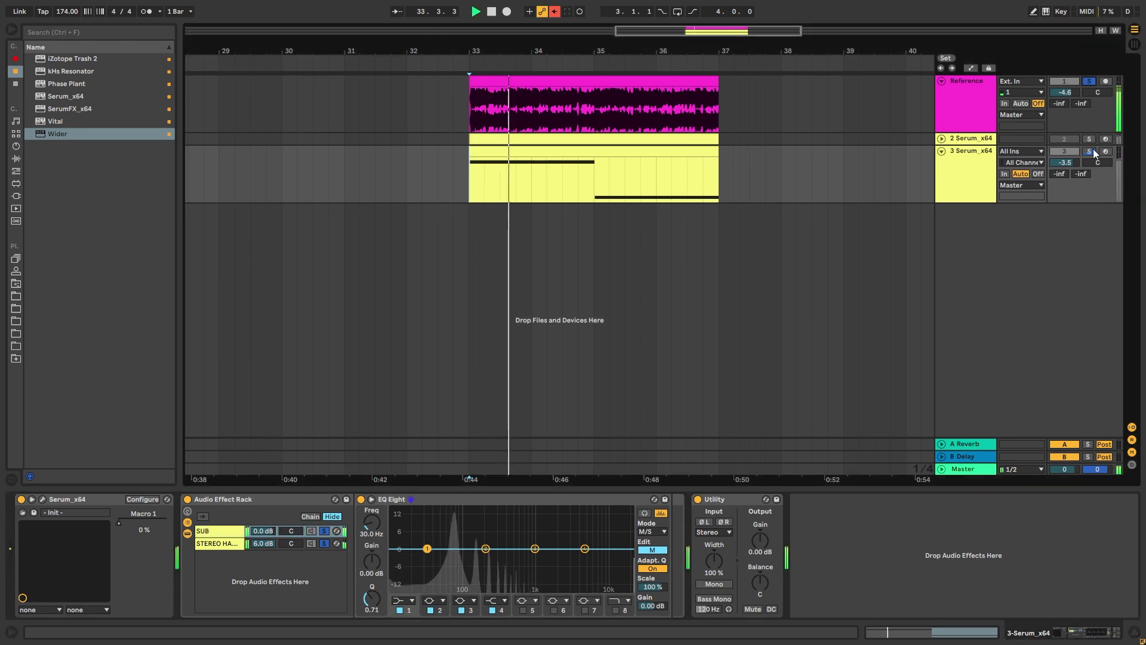
click(1090, 81)
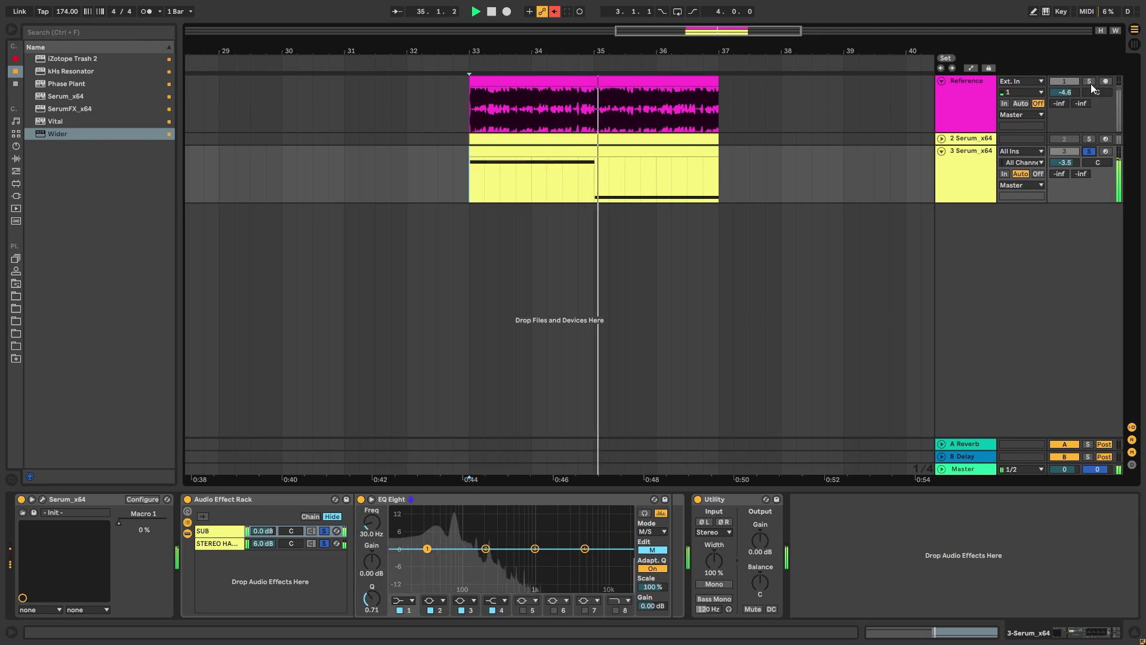
click(1090, 151)
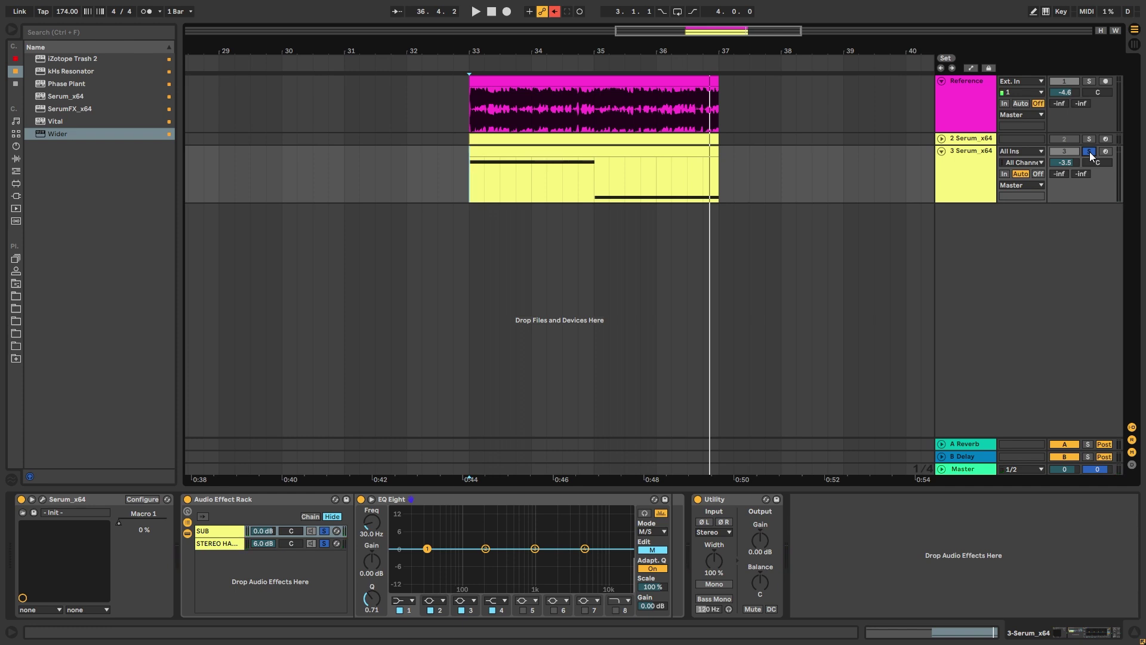
Toggle the SUB chain's Utility between mono and stereo while listening, ending in stereo.
click(727, 583)
click(569, 164)
key(space)
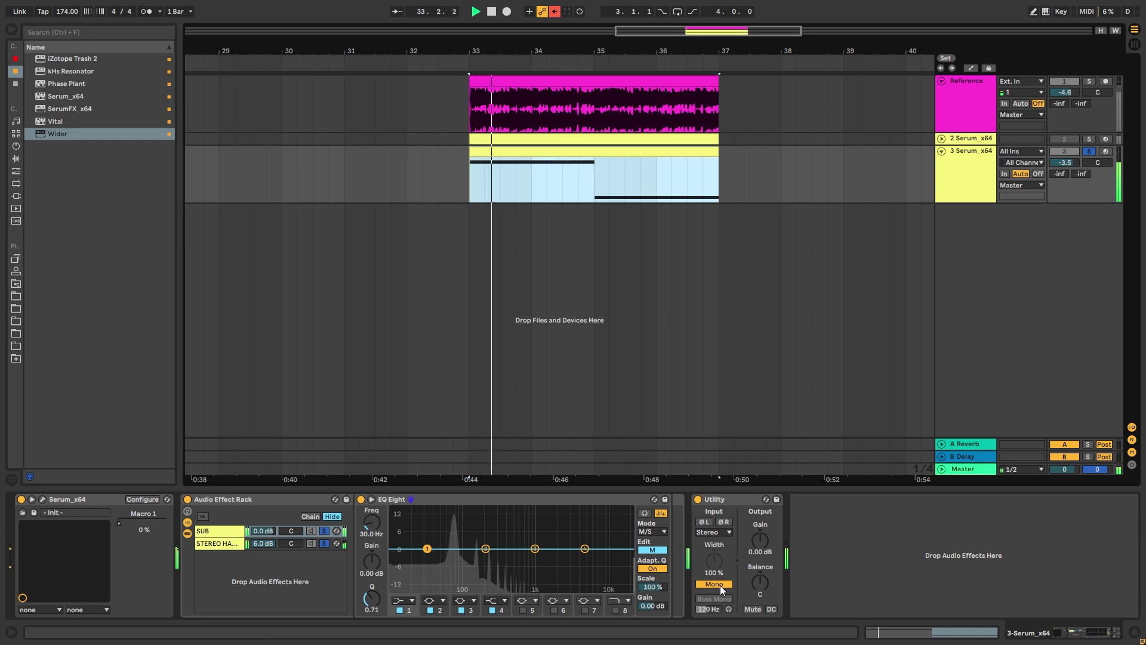
click(717, 585)
click(717, 585)
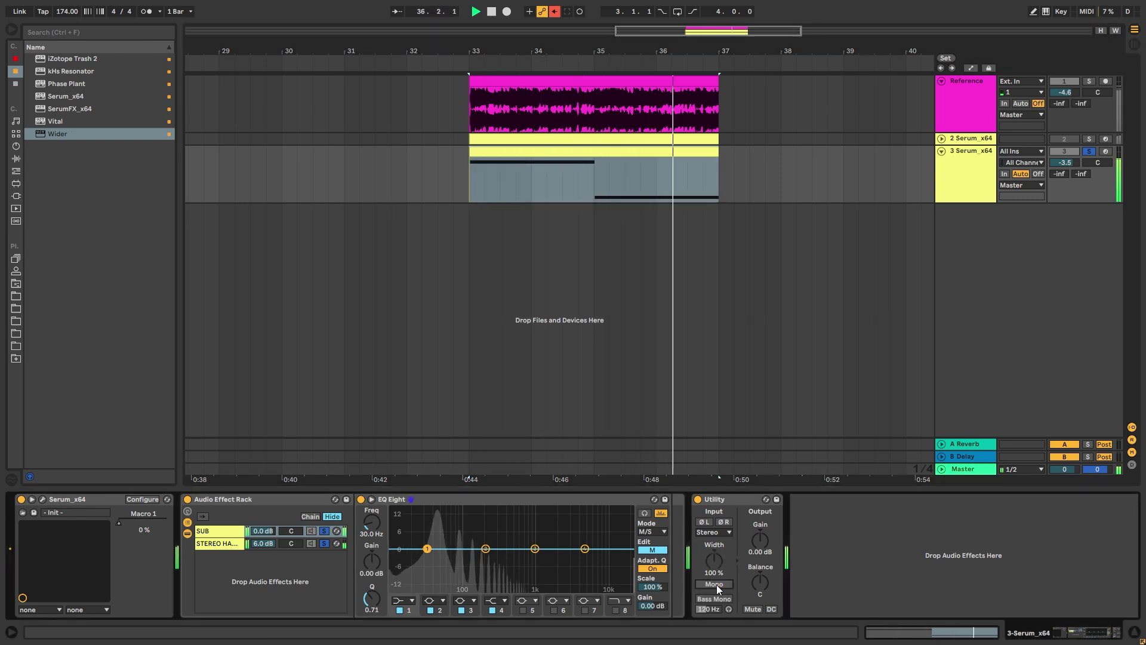
click(716, 585)
click(716, 586)
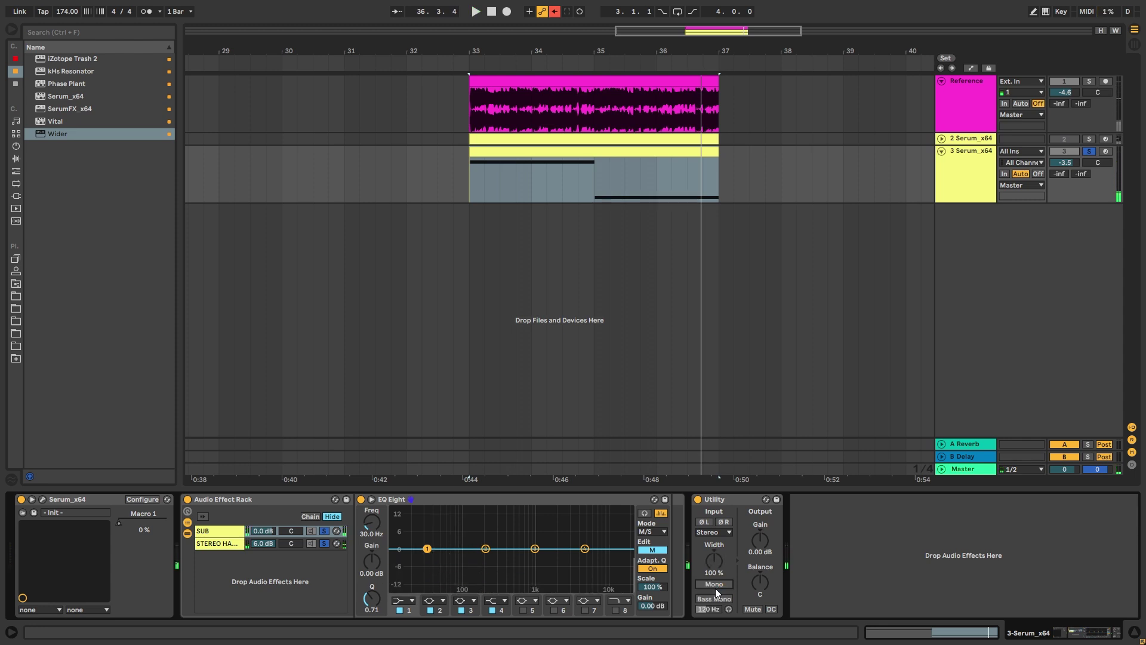